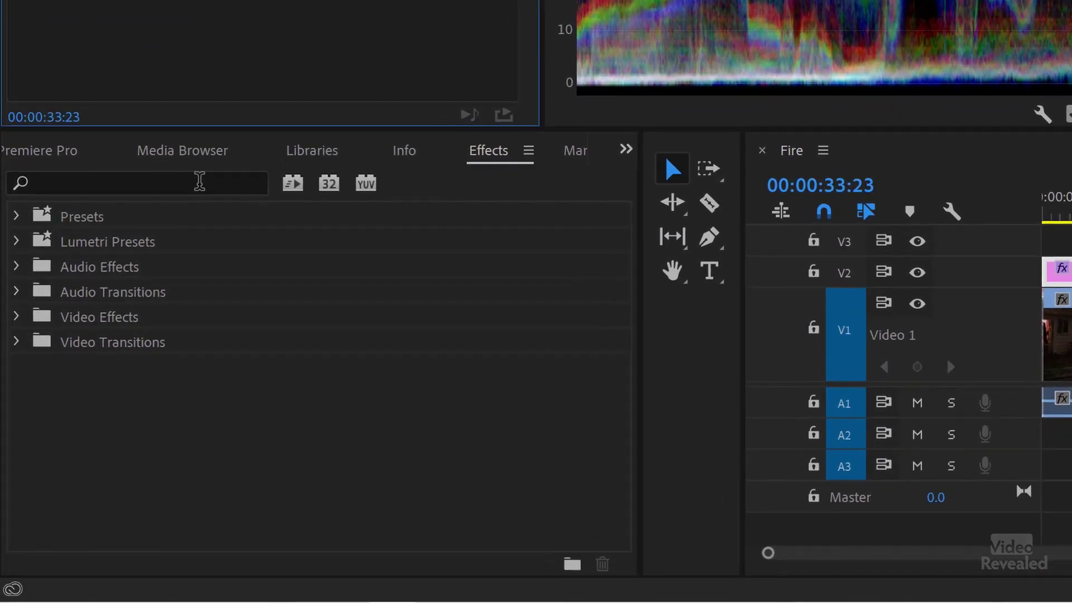
# Step: Search the effects for "limiter" and apply the Video Limiter effect to the adjustment layer in the Fire sequence
pyautogui.click(100, 393)
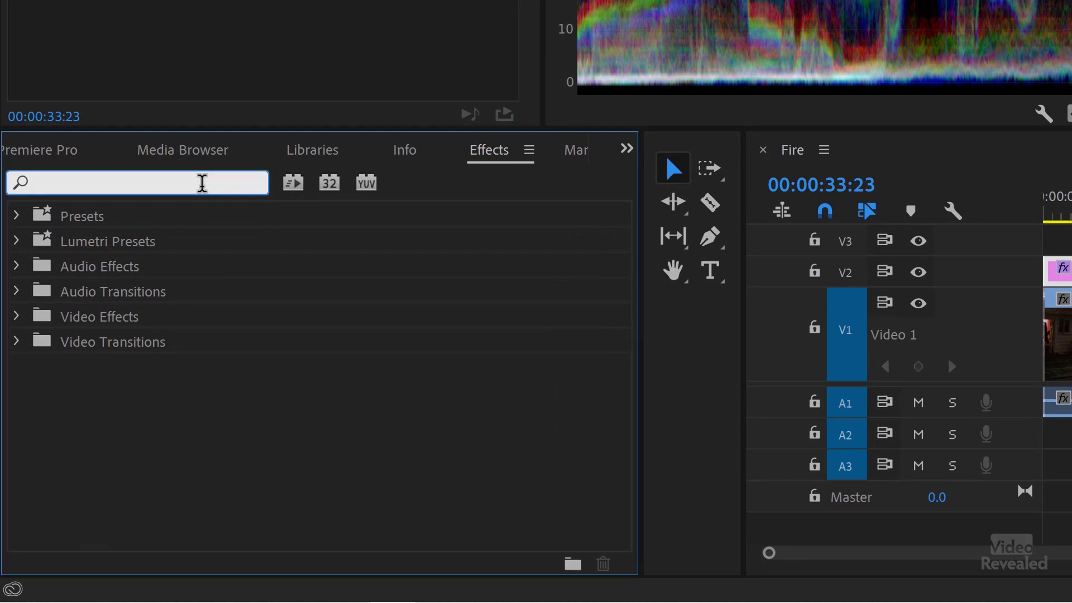
pyautogui.write('limiter')
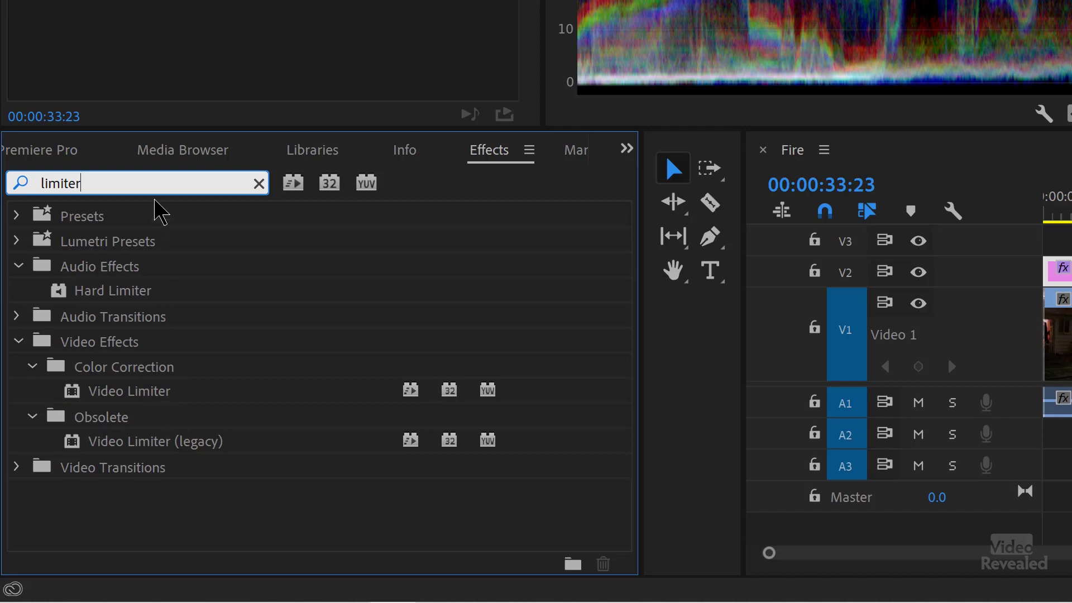
pyautogui.click(70, 153)
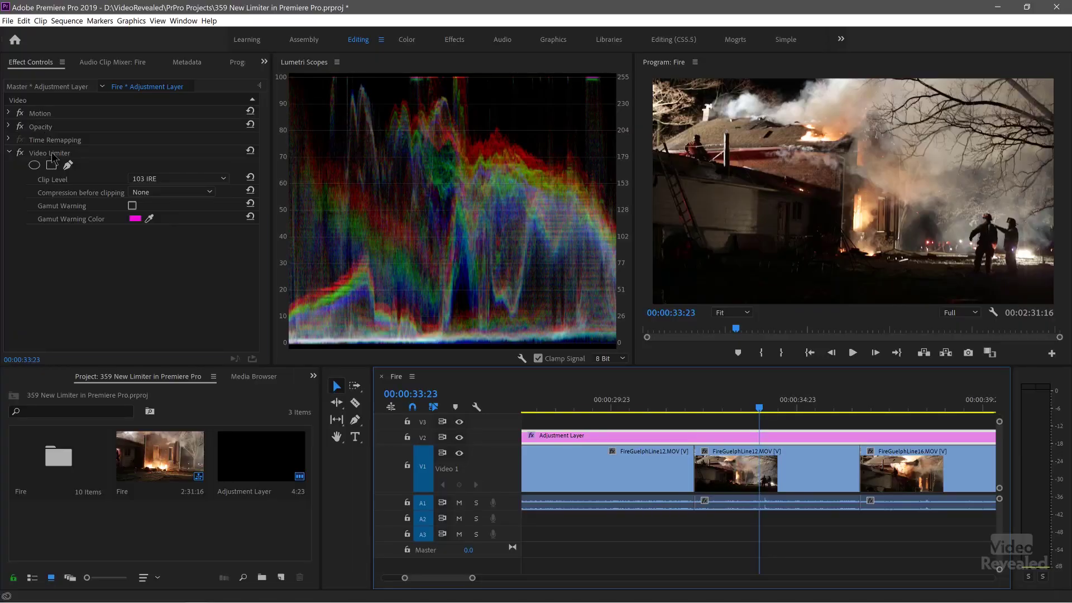
# Step: Set the Video Limiter's clip level on the adjustment layer to 100 IRE (SMPTE range)
pyautogui.click(52, 154)
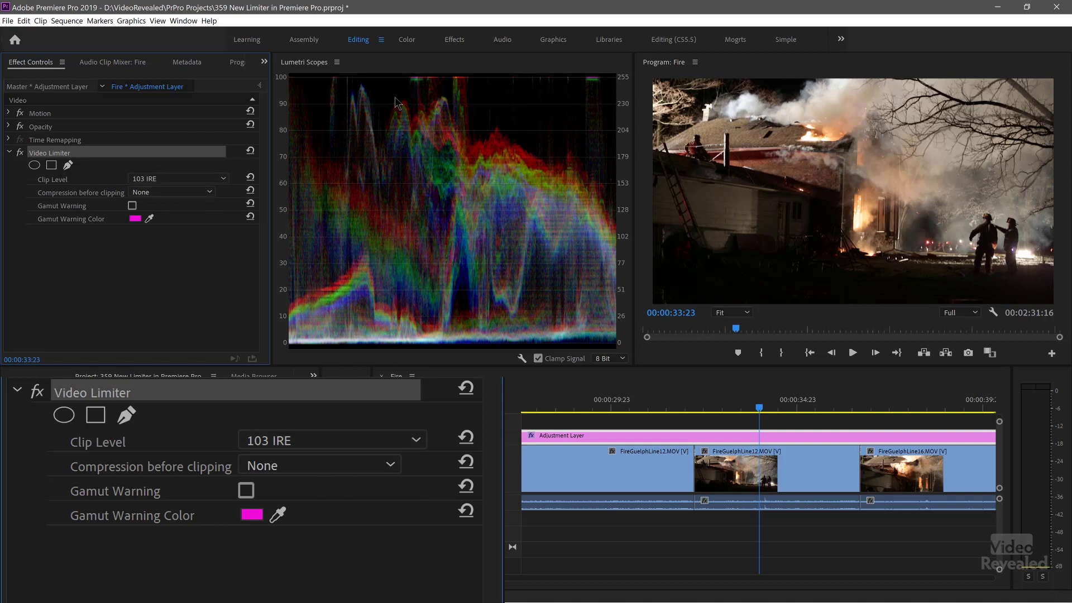
pyautogui.click(173, 179)
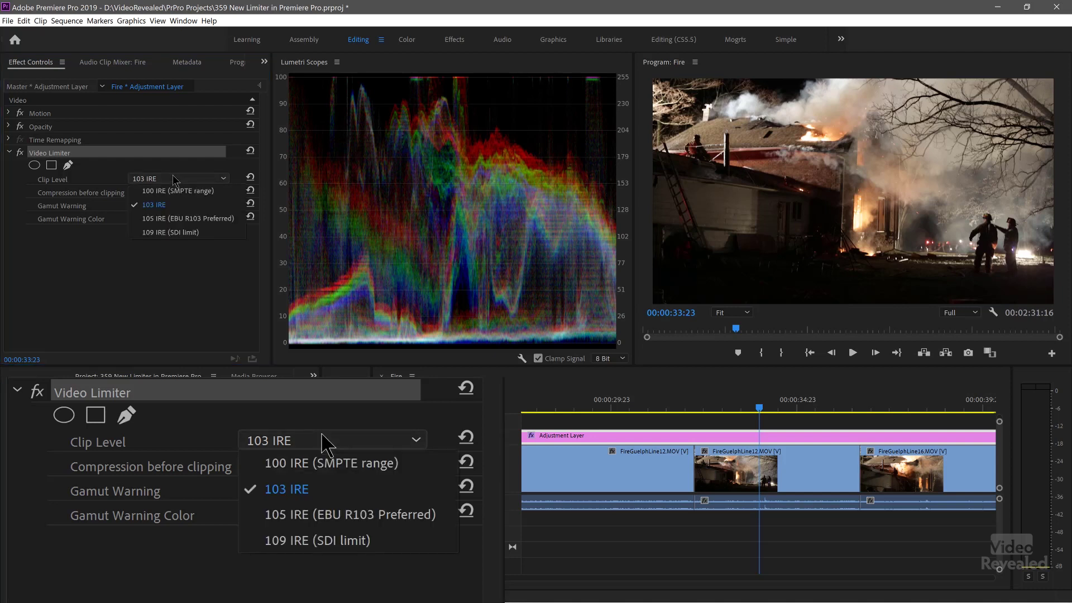
pyautogui.click(202, 191)
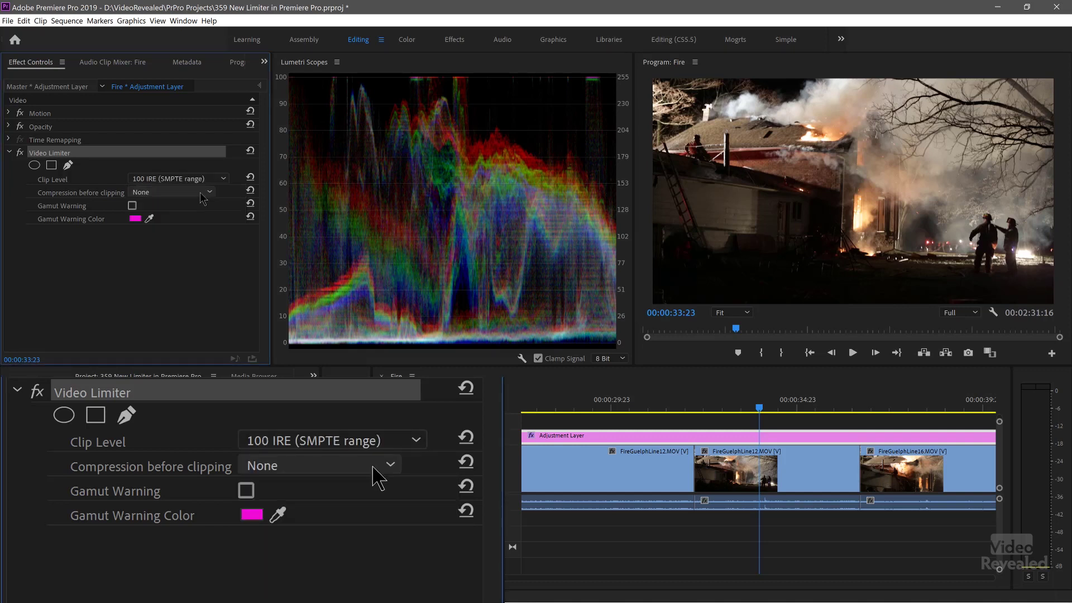
# Step: Enable the Video Limiter's gamut warning and change the gamut warning color to green
pyautogui.click(131, 206)
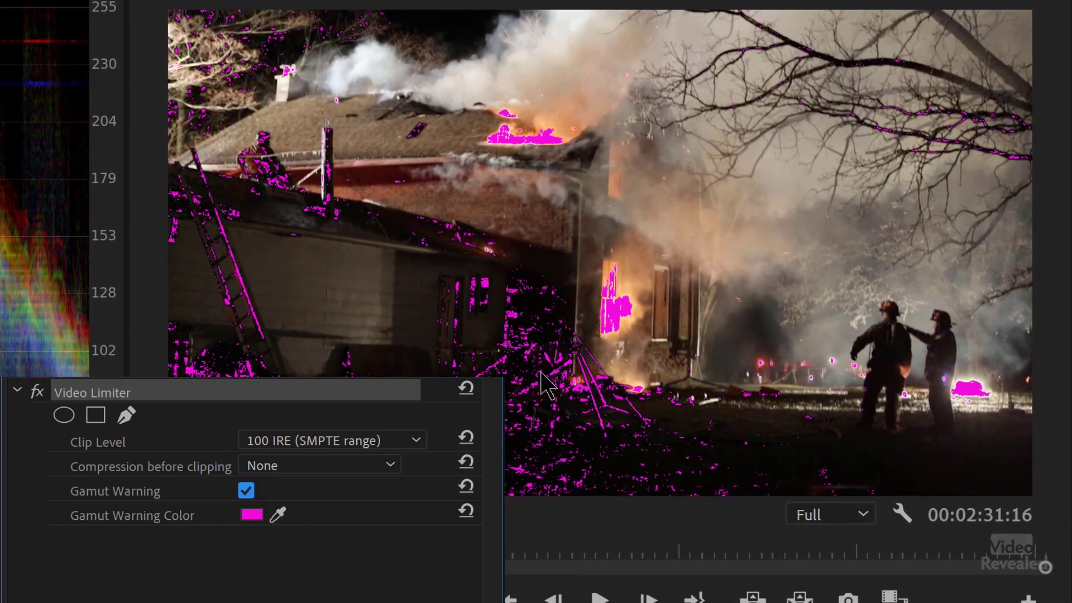
pyautogui.click(251, 515)
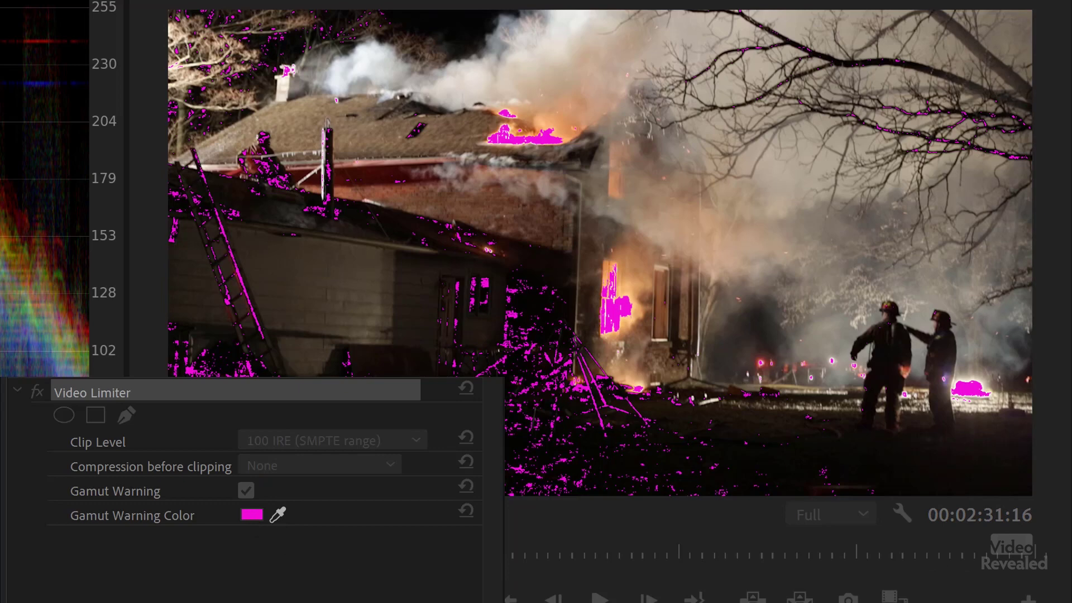
pyautogui.press('Return')
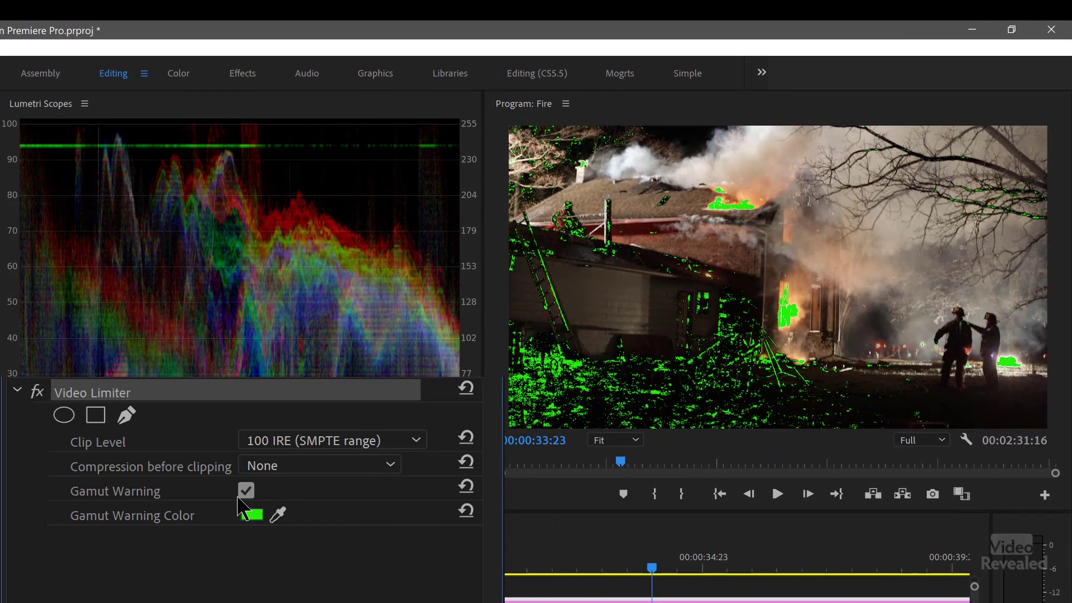
# Step: Disable the gamut warning, and bypass and re-enable the Video Limiter to compare the waveform with and without it
pyautogui.click(245, 490)
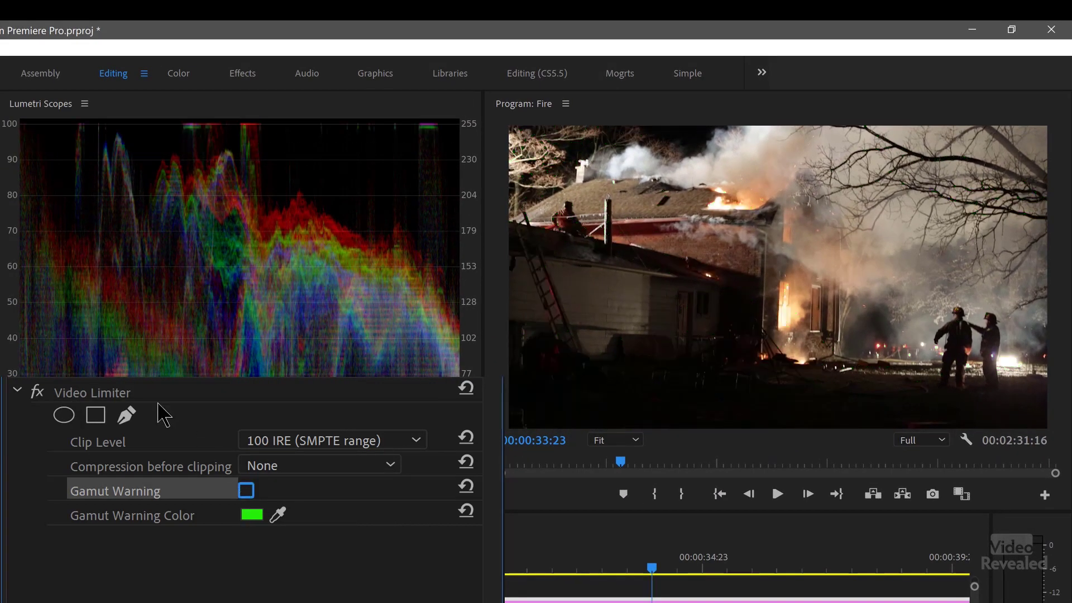
pyautogui.click(37, 391)
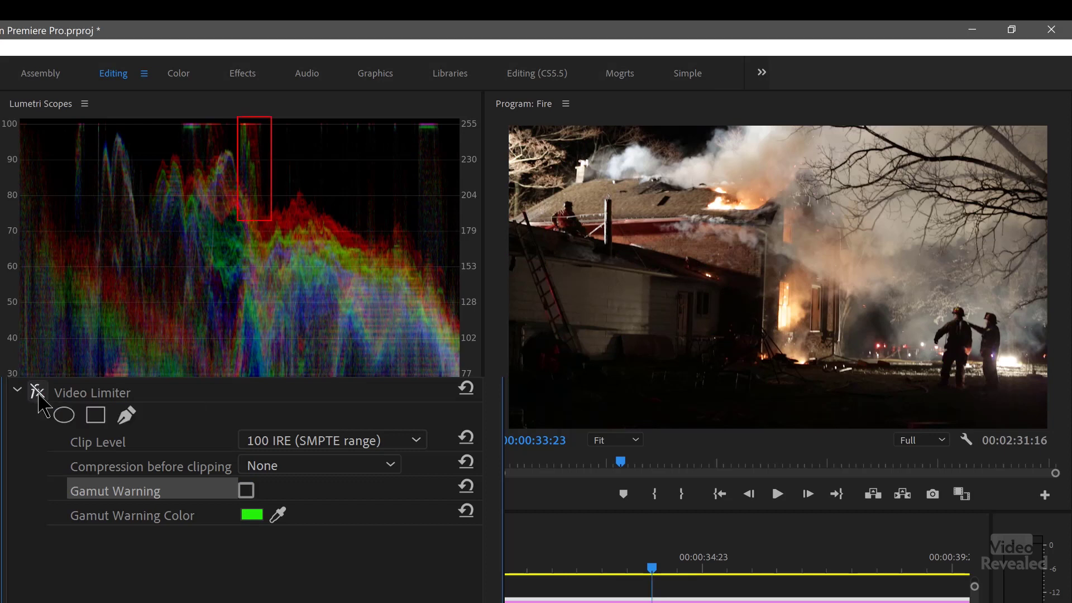
pyautogui.click(37, 391)
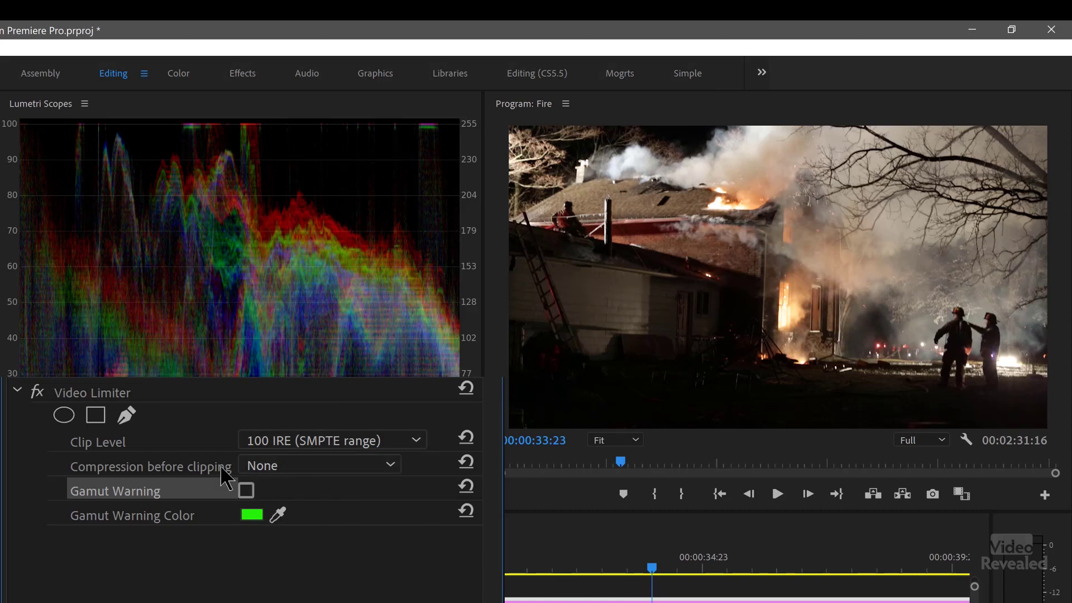
# Step: Try the 105 IRE (EBU R103 Preferred) clip level and check it using the effect bypass and the gamut warning
pyautogui.click(381, 442)
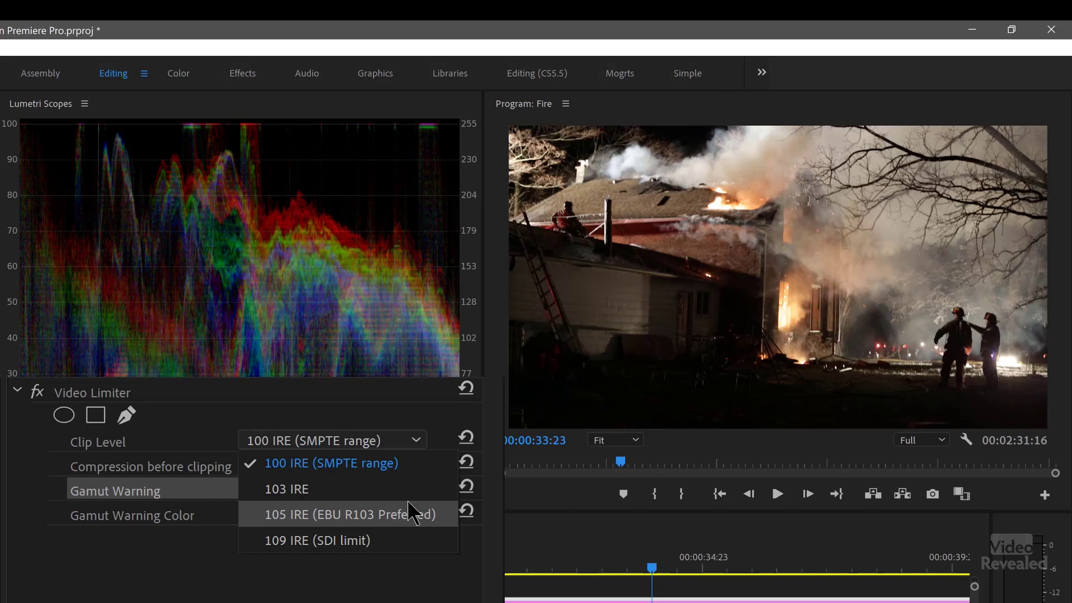
pyautogui.click(418, 515)
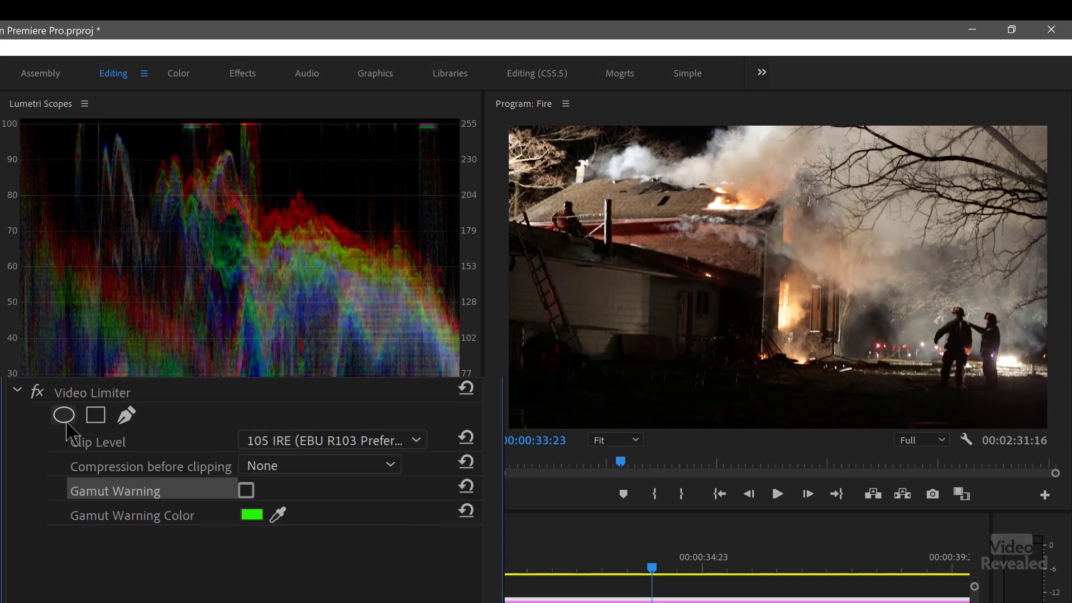
pyautogui.click(42, 394)
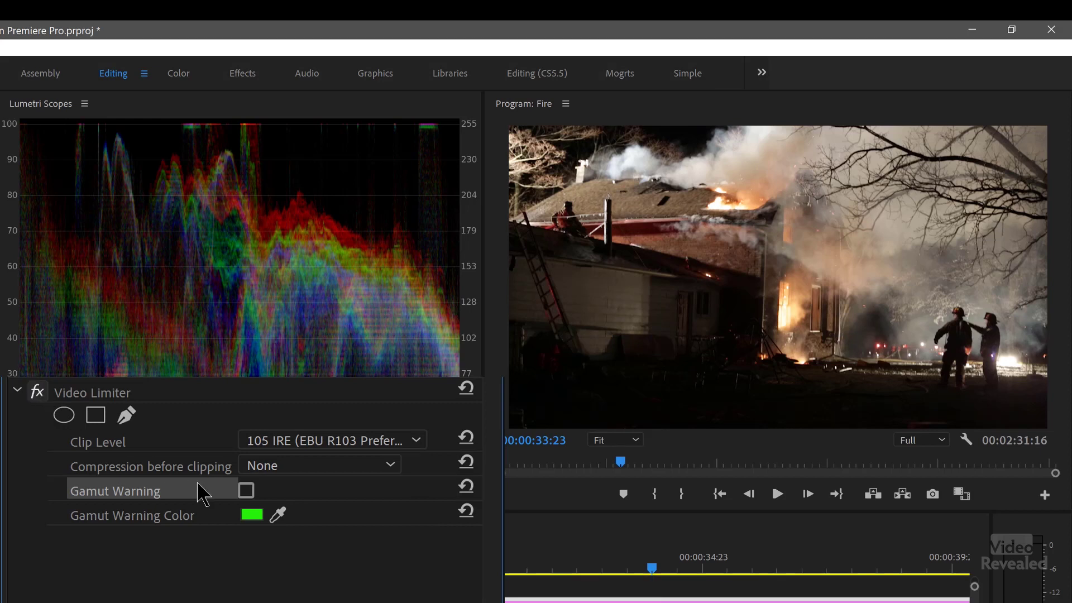
pyautogui.click(246, 490)
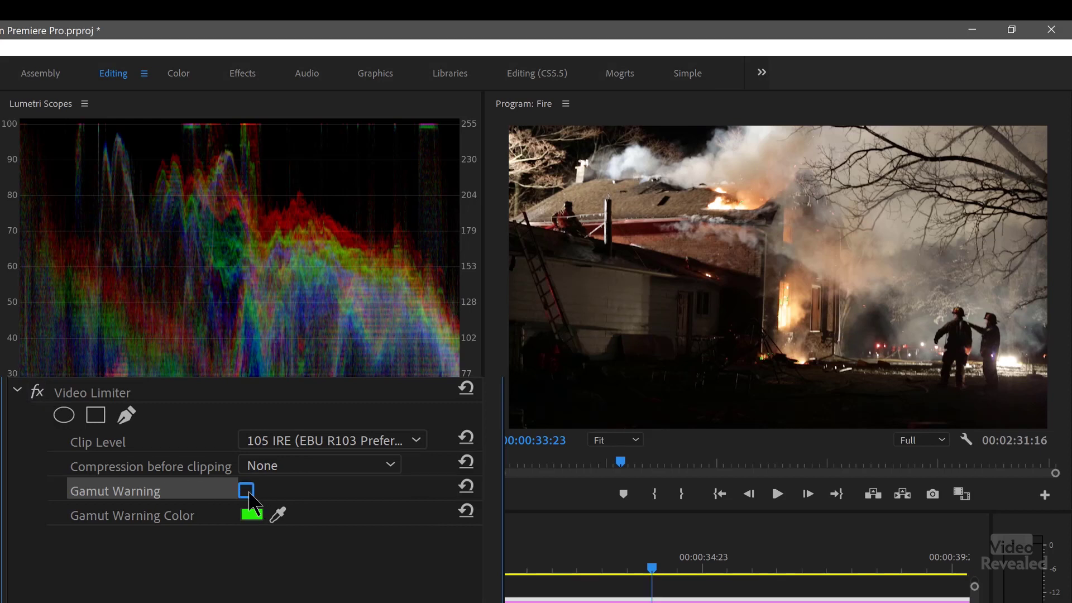
# Step: Try the 109 IRE (SDI limit) clip level and return the clip level to 100 IRE (SMPTE range)
pyautogui.click(363, 446)
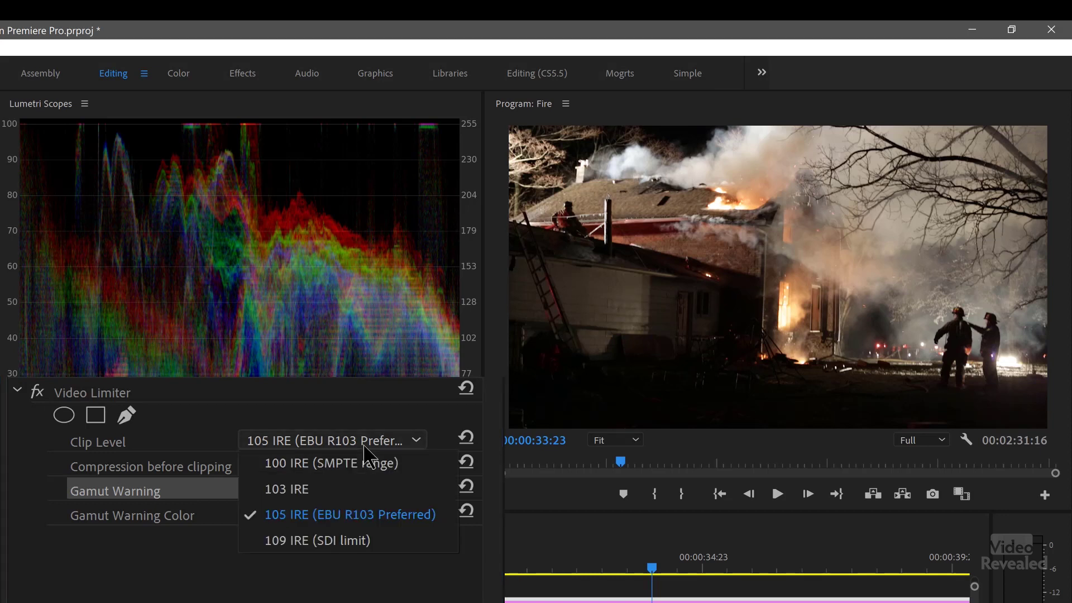
pyautogui.click(390, 548)
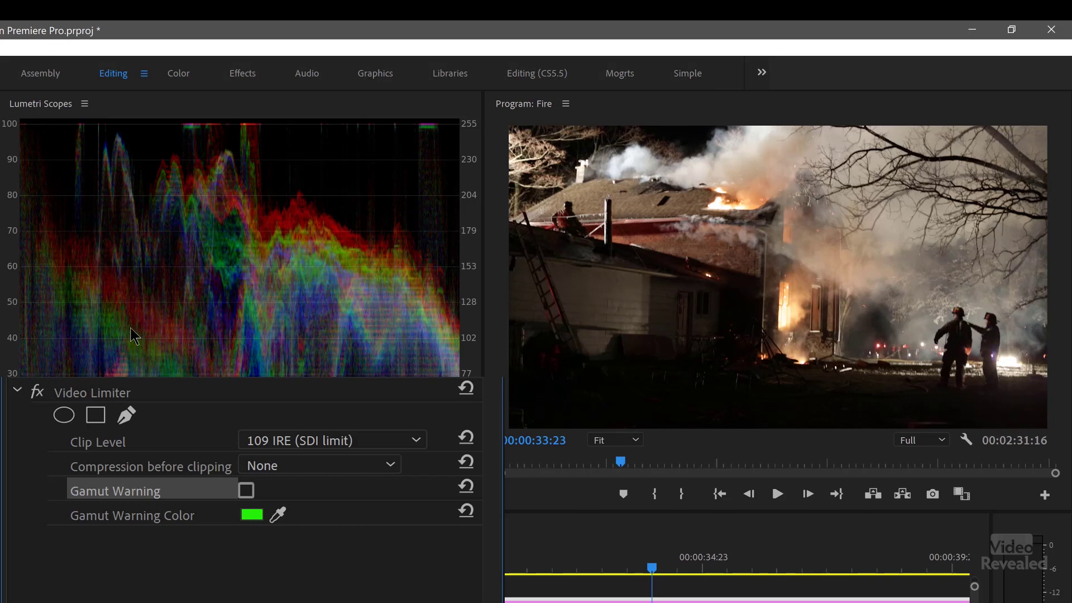
pyautogui.click(369, 444)
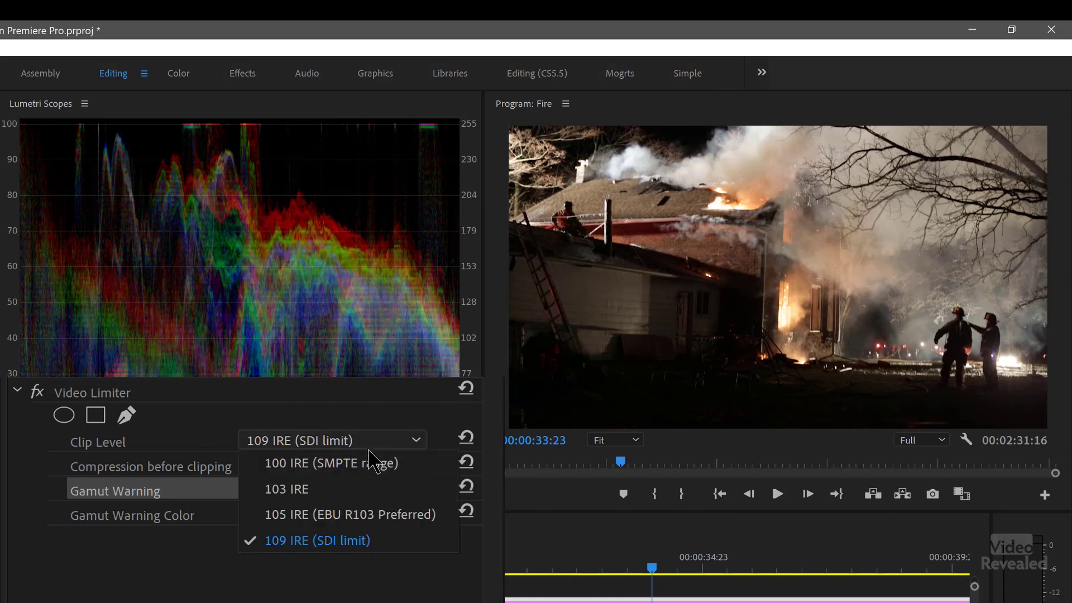
pyautogui.click(366, 461)
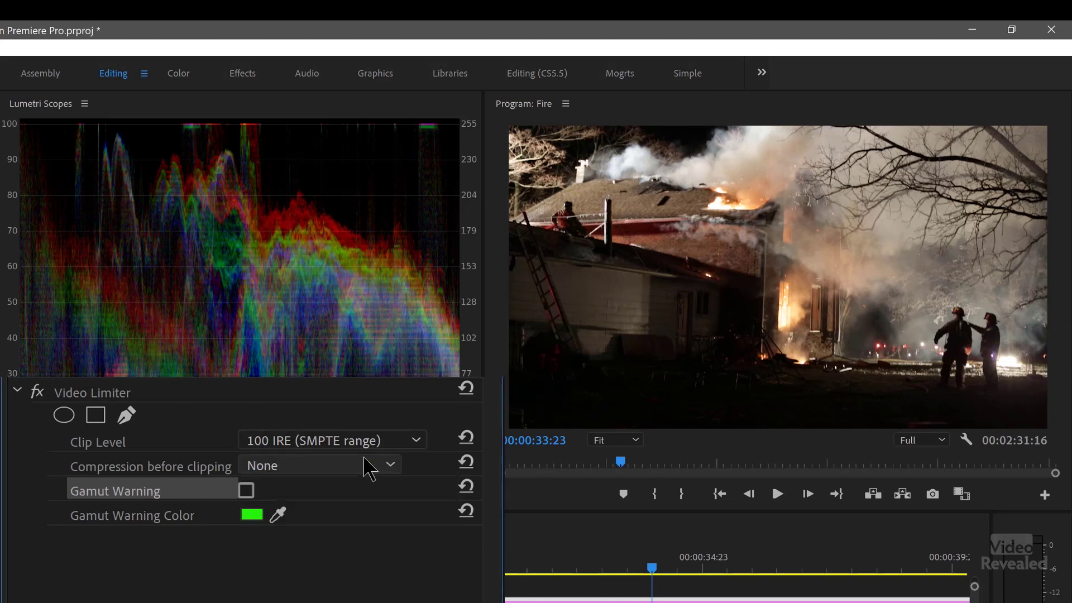
# Step: Try compression before clipping at 3%, 5% and 10%, with the gamut warning switched on to compare the affected areas
pyautogui.click(329, 470)
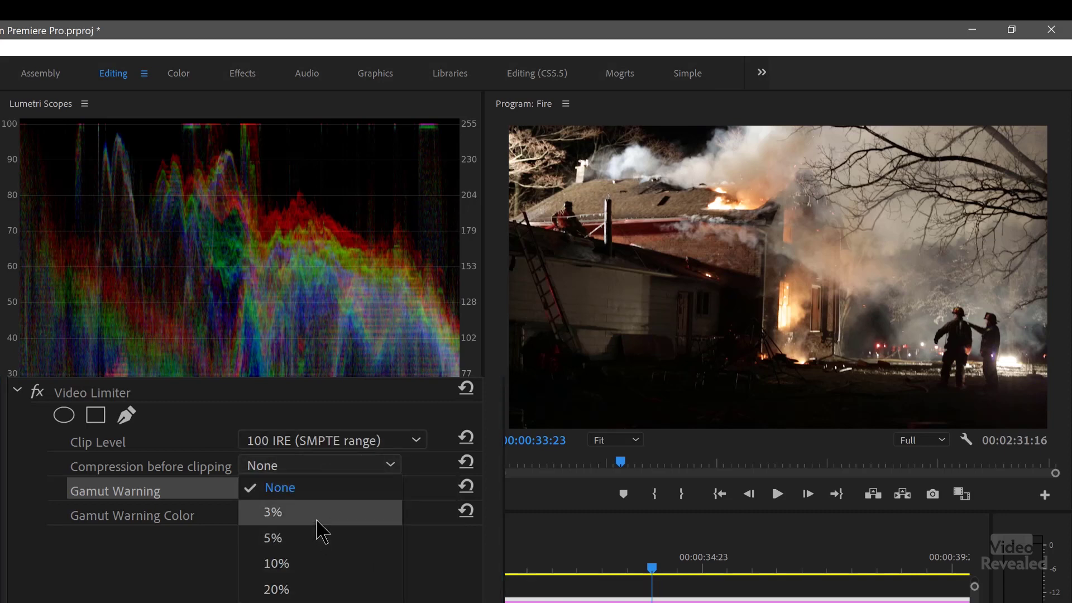
pyautogui.click(317, 521)
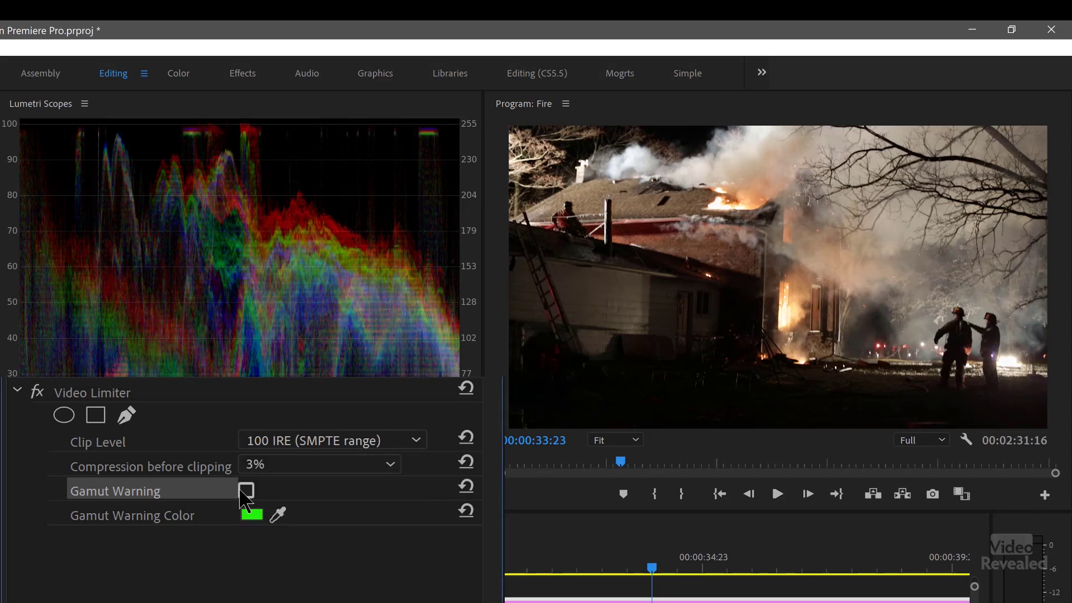
pyautogui.click(364, 474)
pyautogui.click(345, 538)
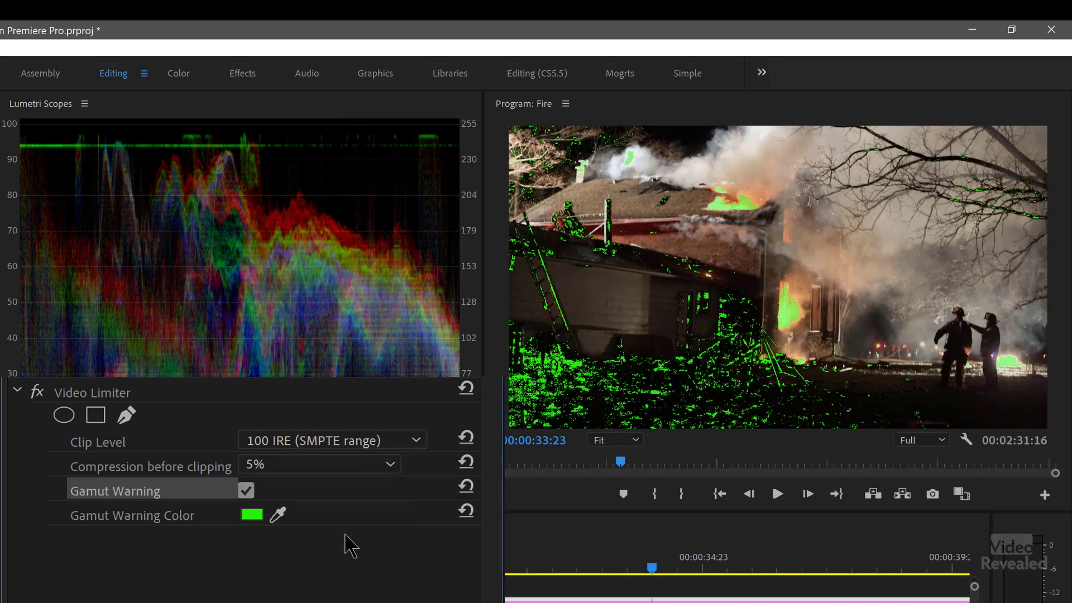
pyautogui.click(341, 468)
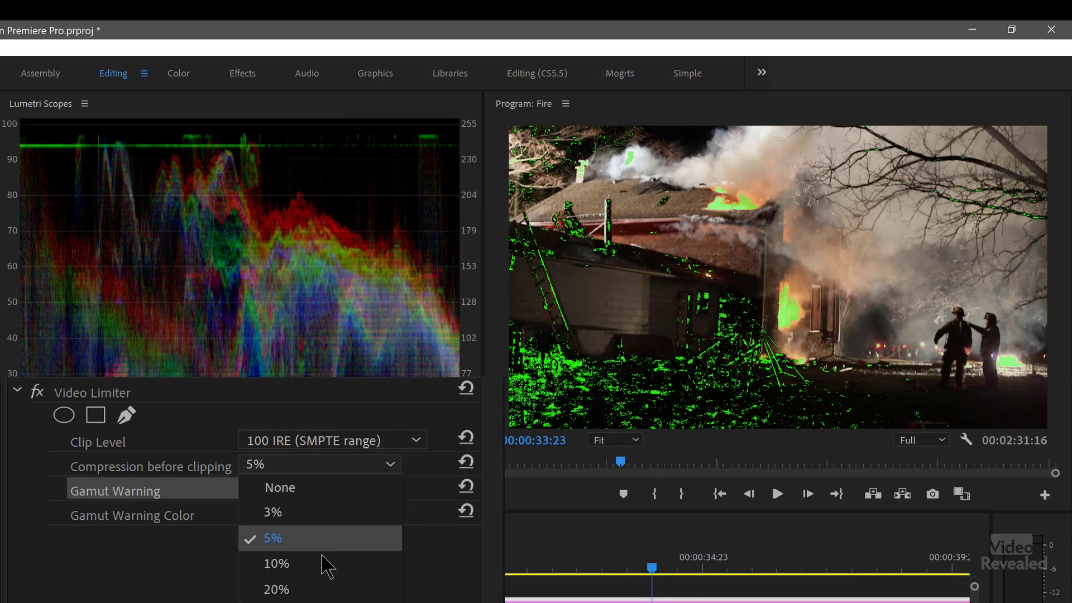
pyautogui.click(325, 565)
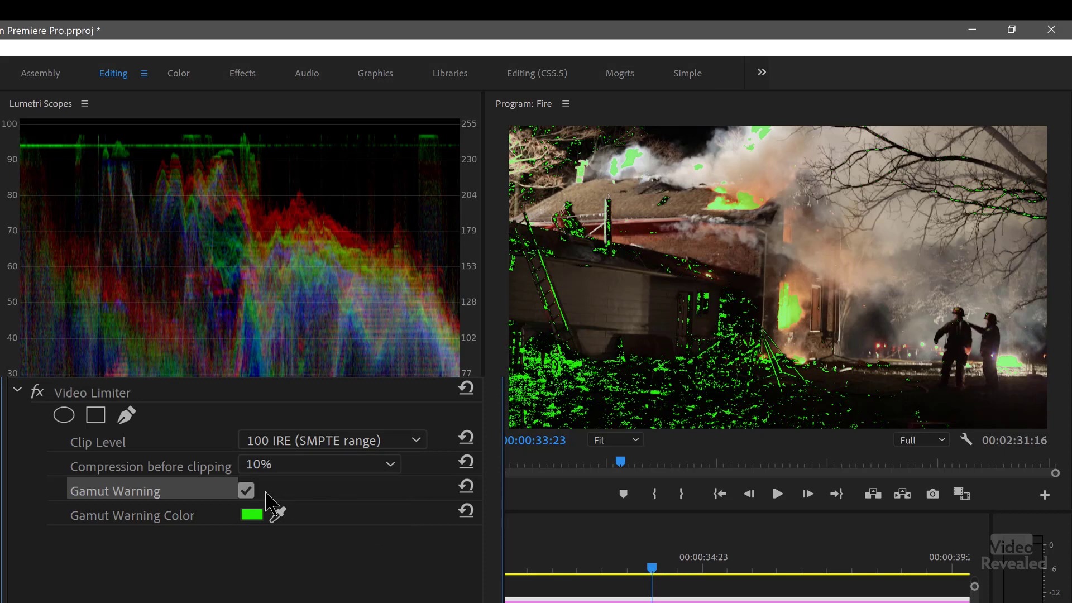
# Step: Set the Video Limiter's compression before clipping to 20% and disable the gamut warning
pyautogui.click(304, 465)
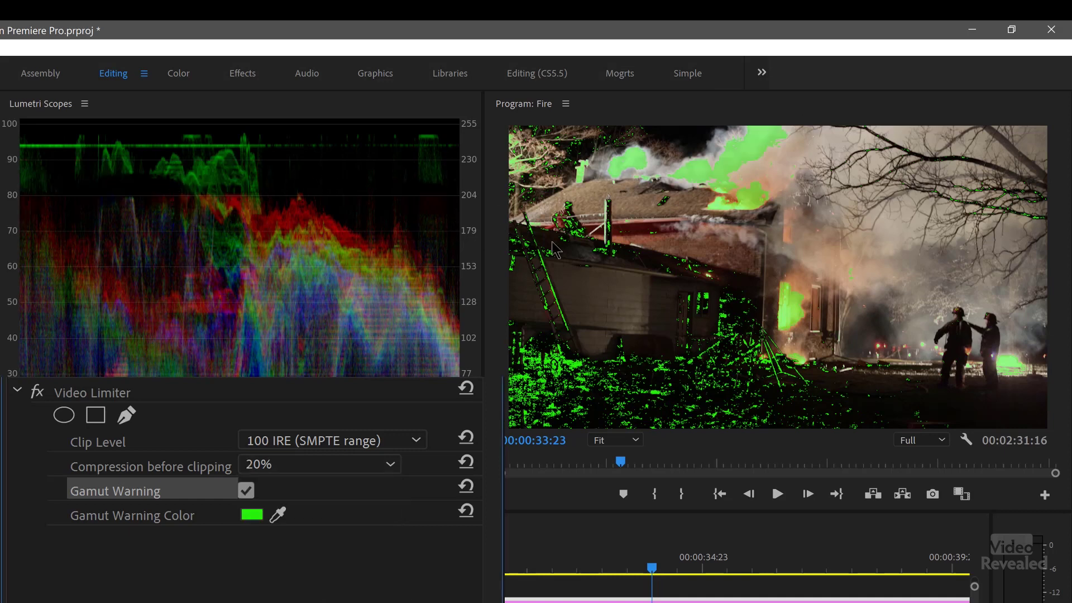
pyautogui.click(246, 491)
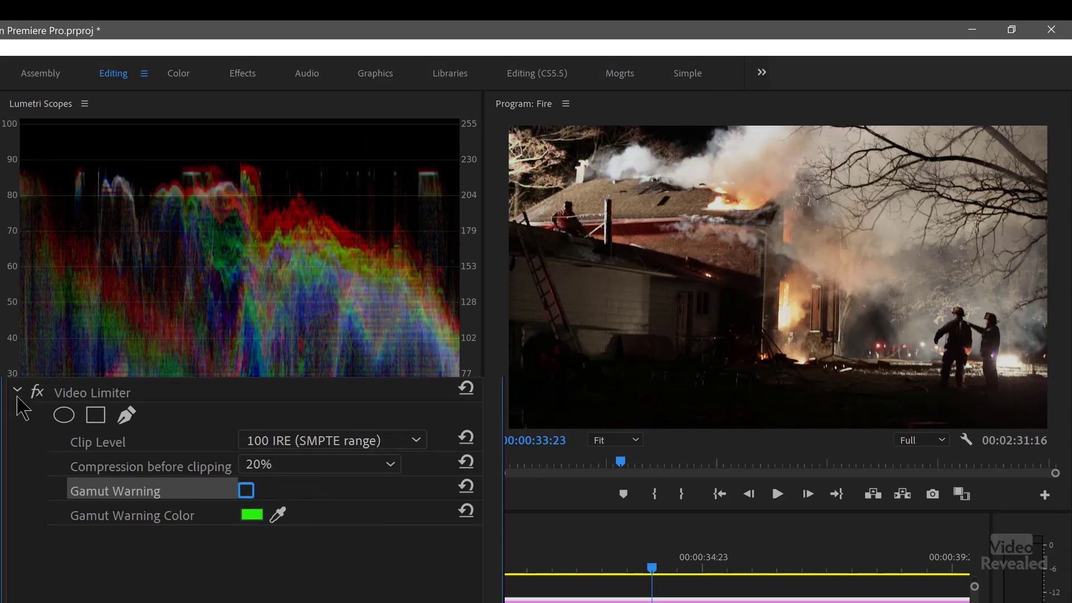
# Step: Bypass and re-enable the Video Limiter repeatedly to compare the highlights in the waveform and picture with and without 20% compression
pyautogui.click(40, 392)
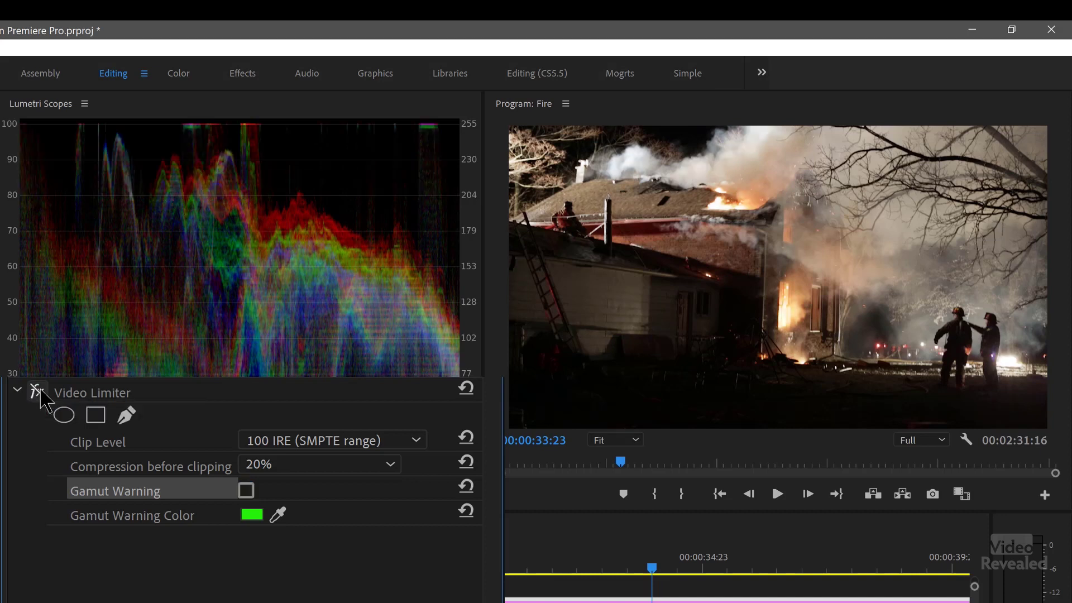
pyautogui.click(39, 392)
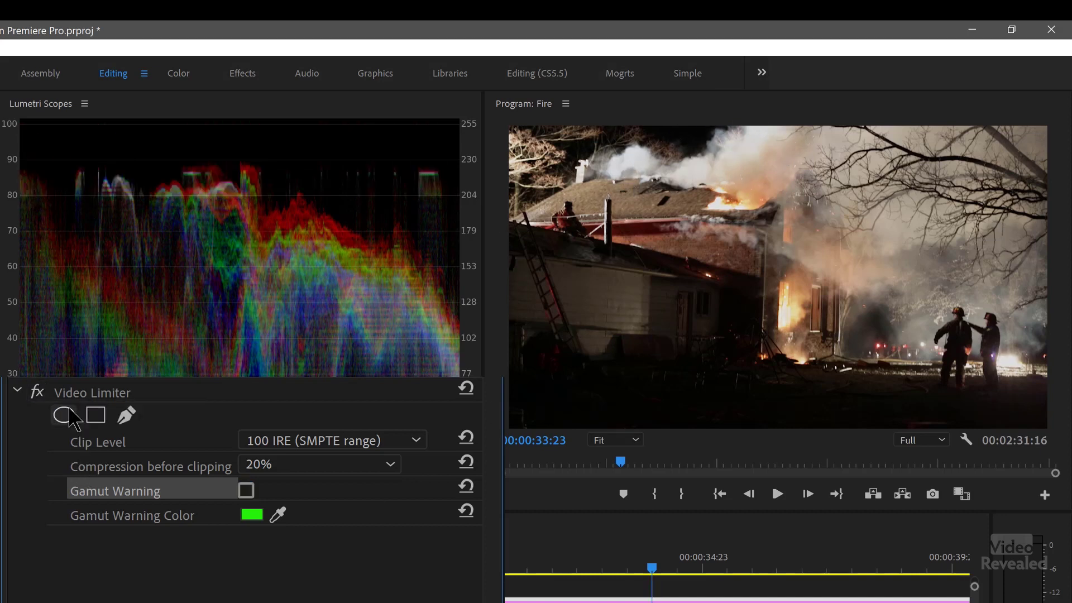
pyautogui.click(42, 391)
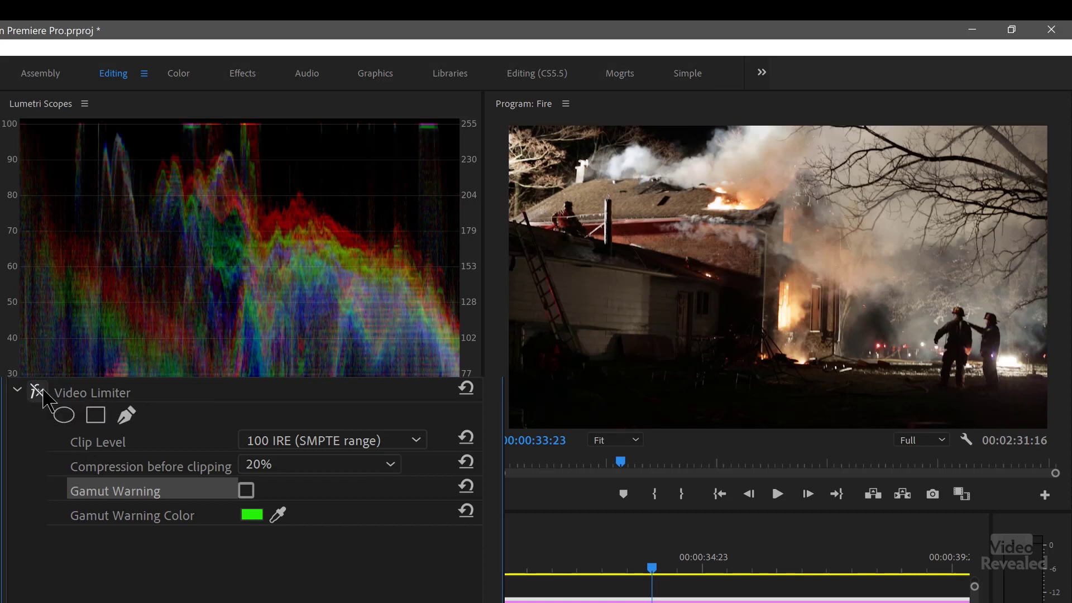
pyautogui.click(39, 391)
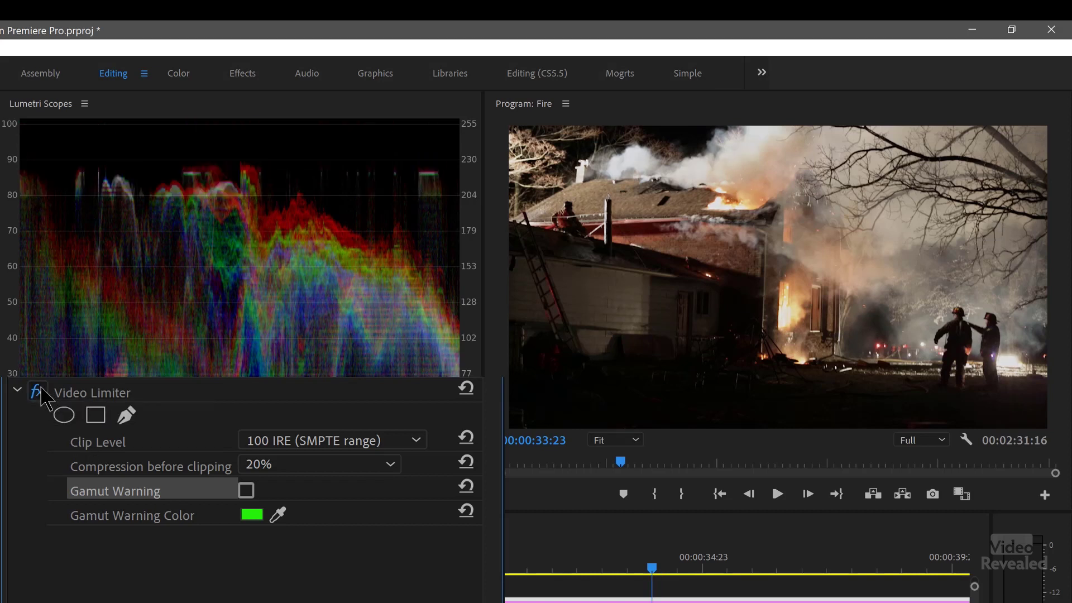
pyautogui.click(38, 392)
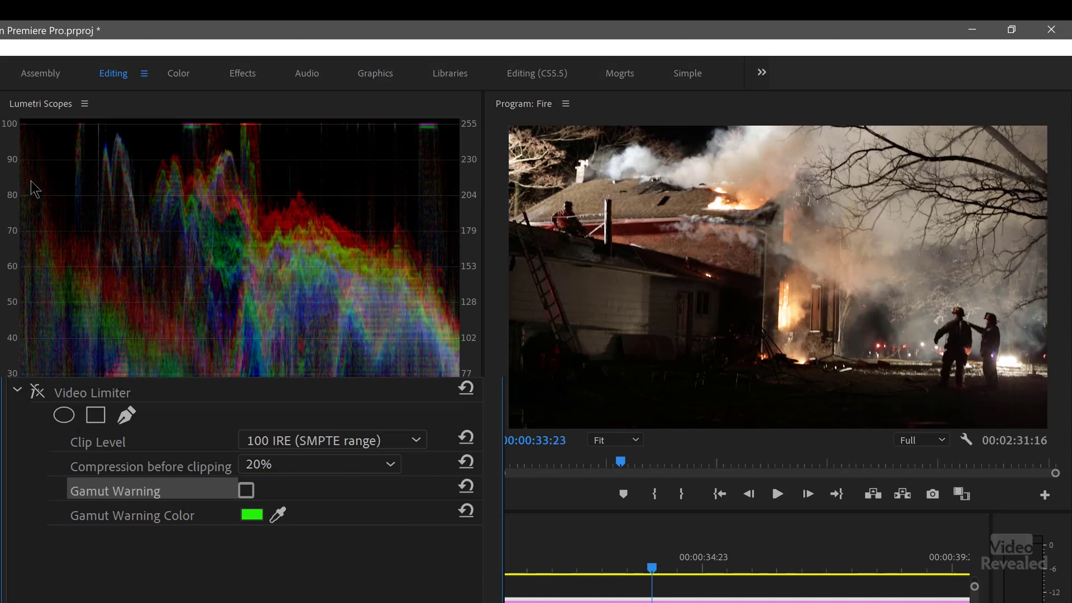
pyautogui.click(37, 392)
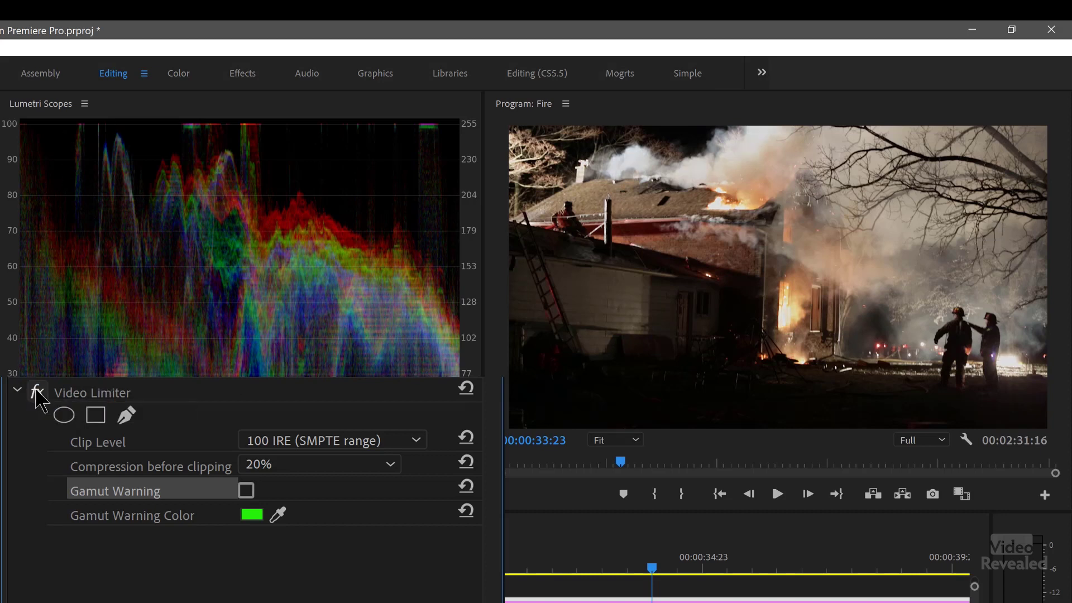
pyautogui.click(37, 393)
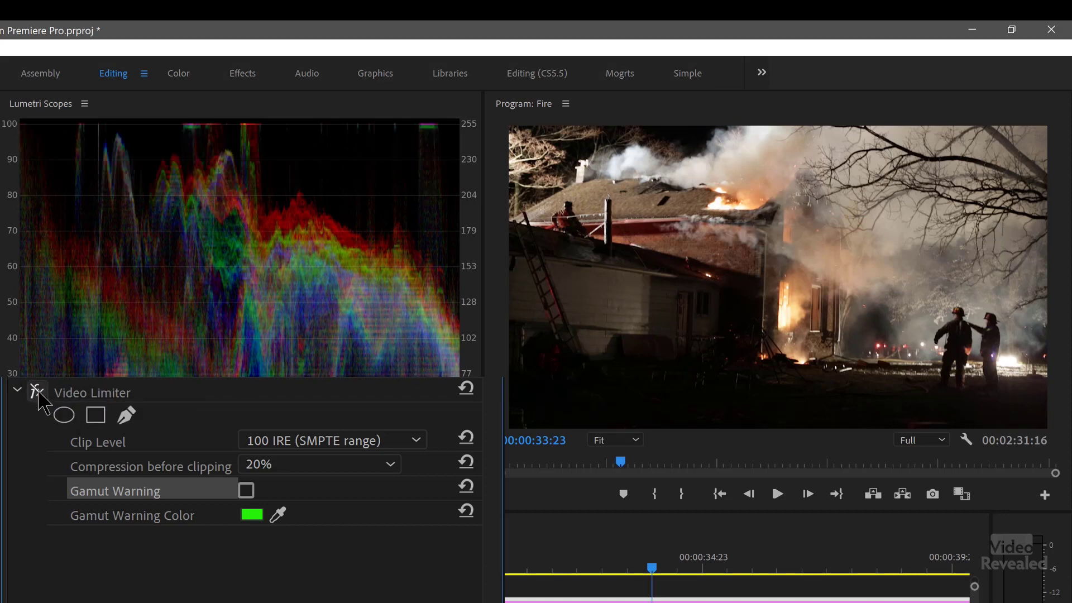
pyautogui.click(38, 394)
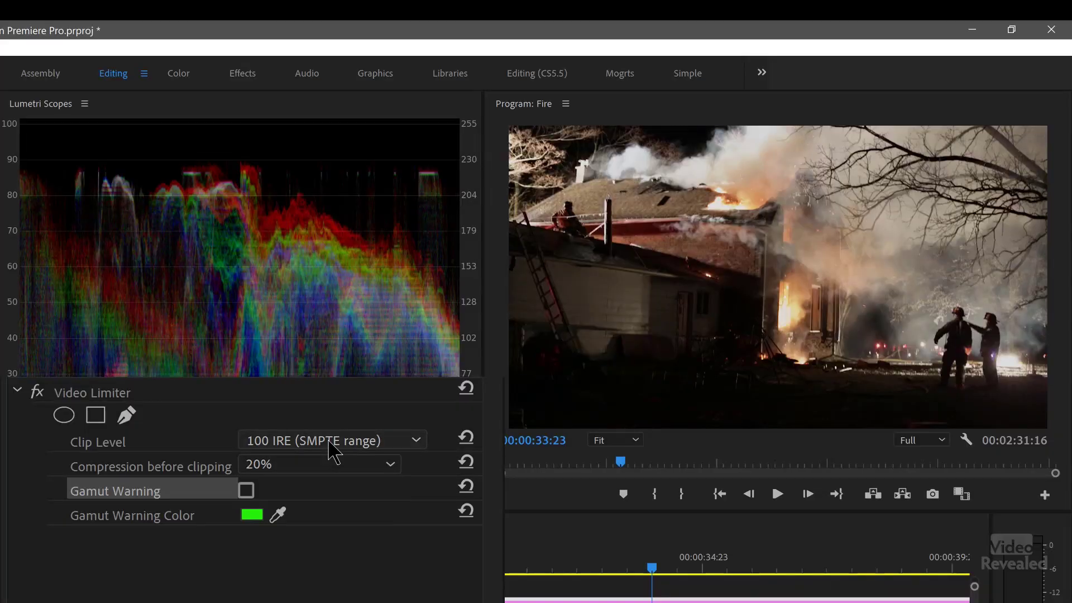
# Step: Try the 103 IRE, 105 IRE (EBU R103 Preferred) and 109 IRE (SDI limit) clip levels, and return to 100 IRE (SMPTE range)
pyautogui.click(334, 446)
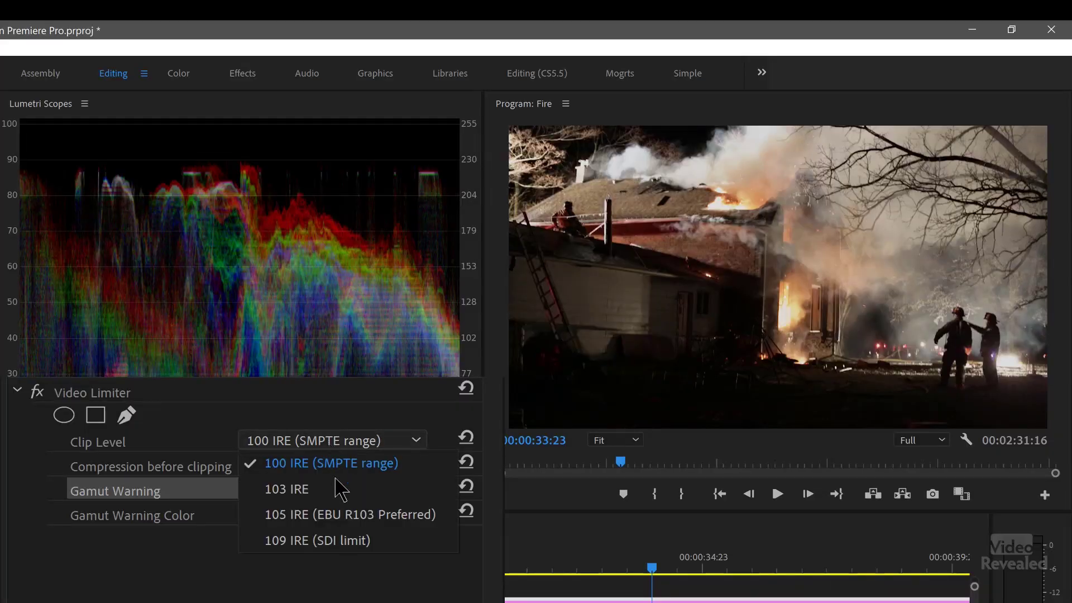
pyautogui.click(340, 490)
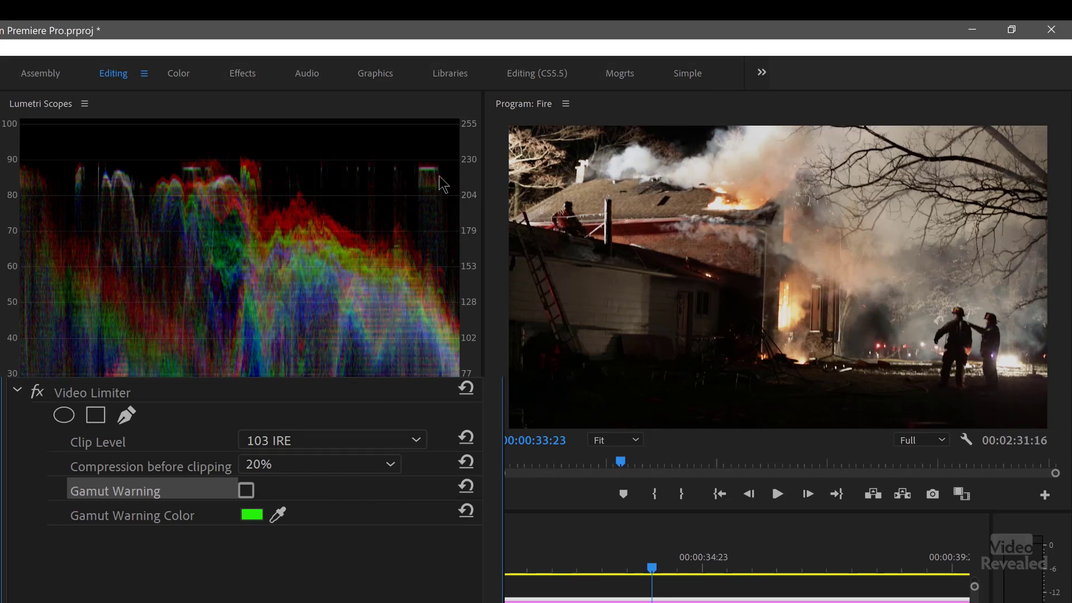
pyautogui.click(306, 444)
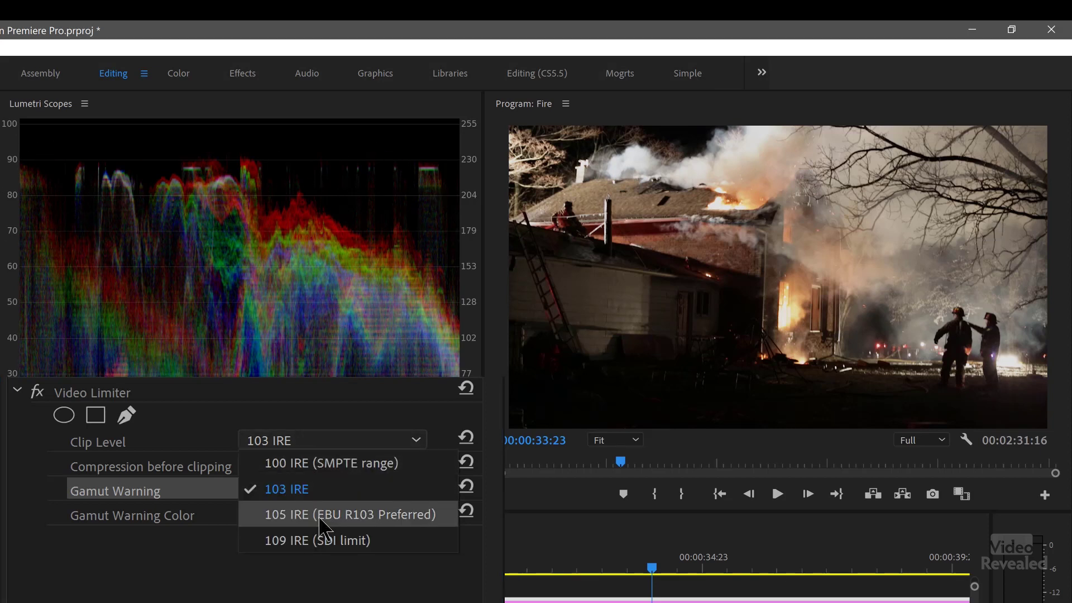
pyautogui.click(323, 527)
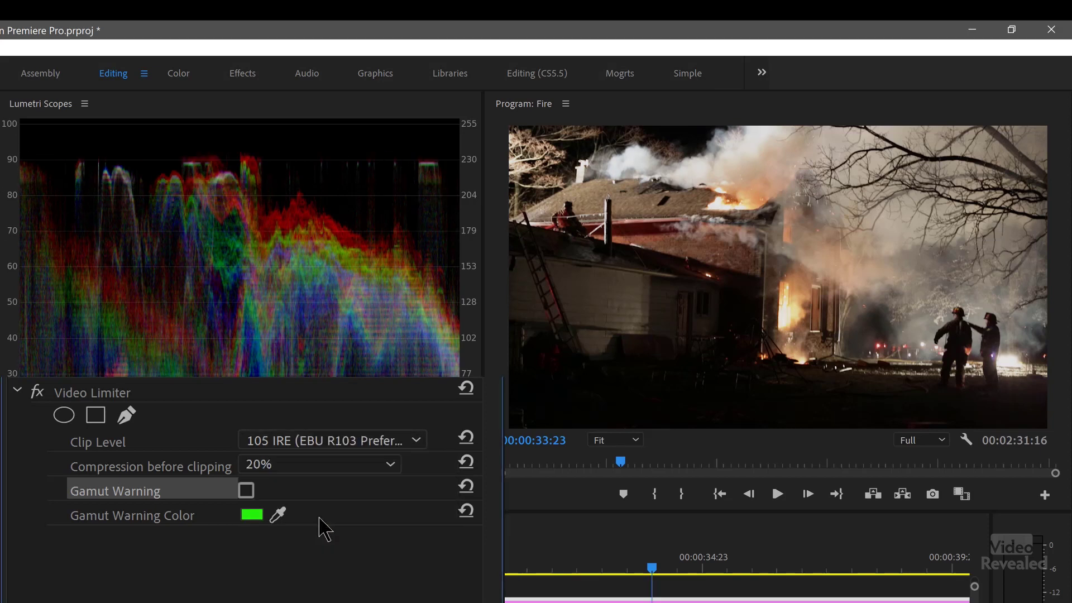
pyautogui.click(346, 442)
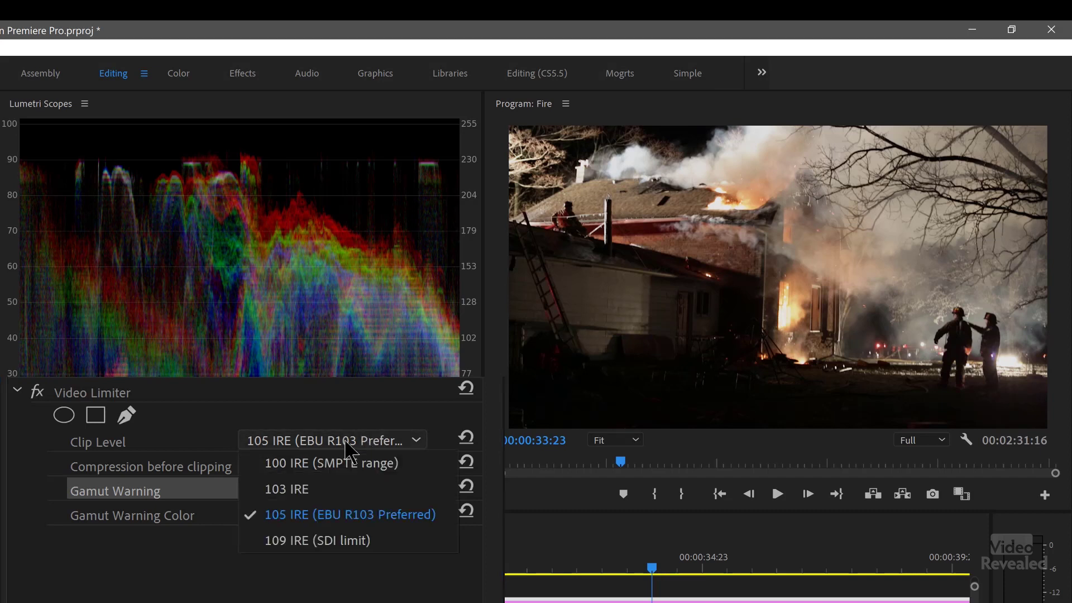
pyautogui.click(349, 540)
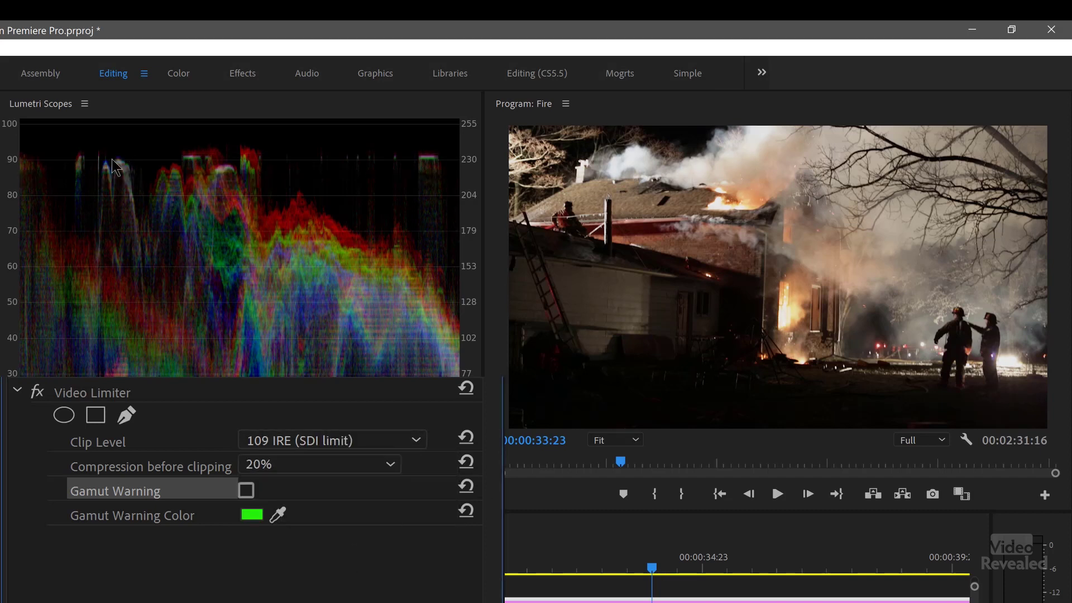
pyautogui.click(327, 444)
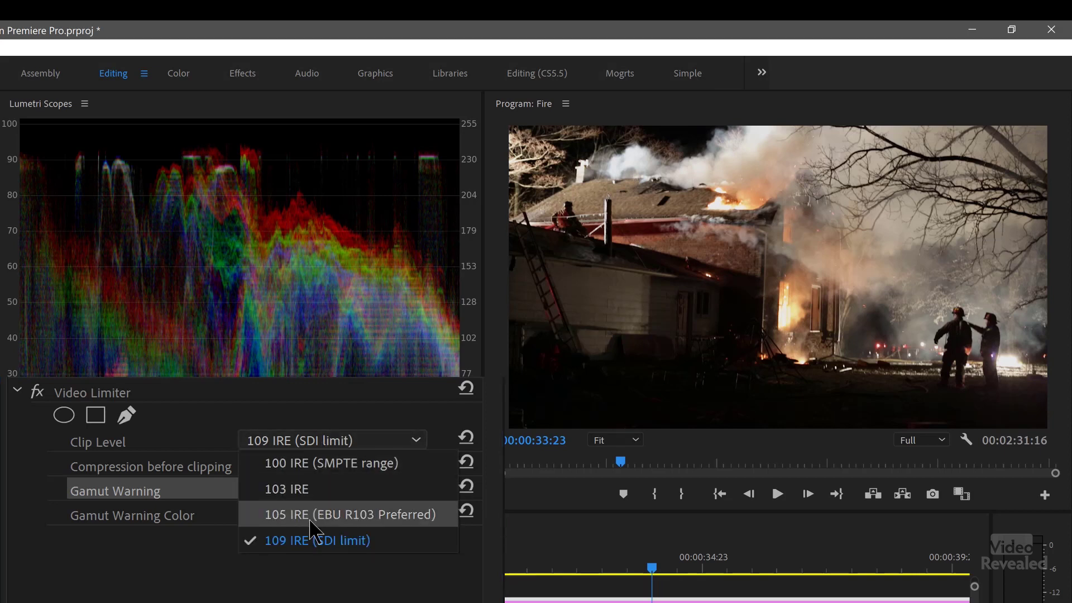
pyautogui.click(315, 470)
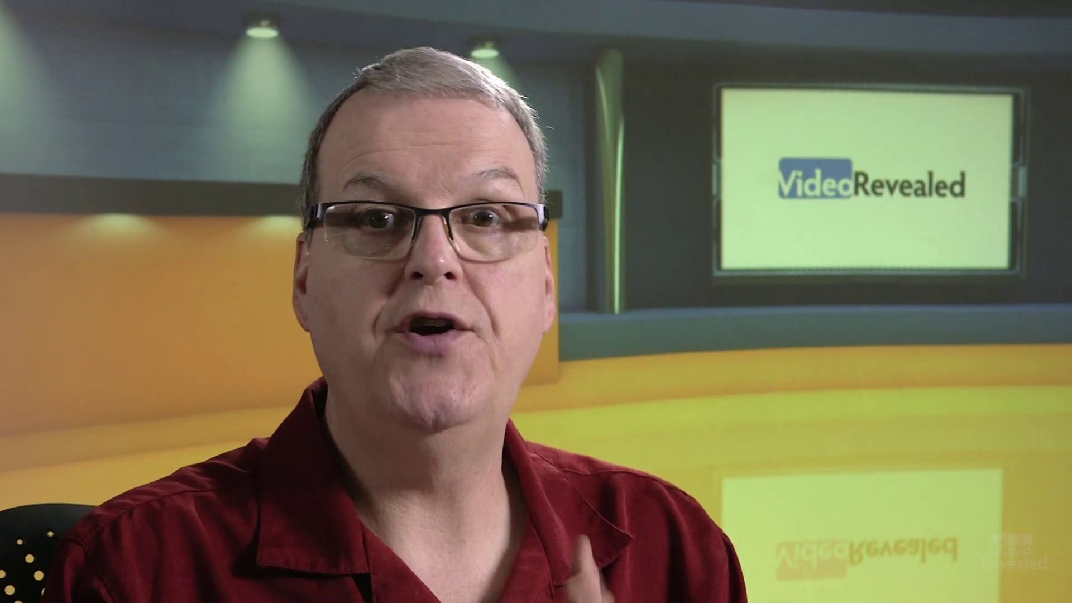
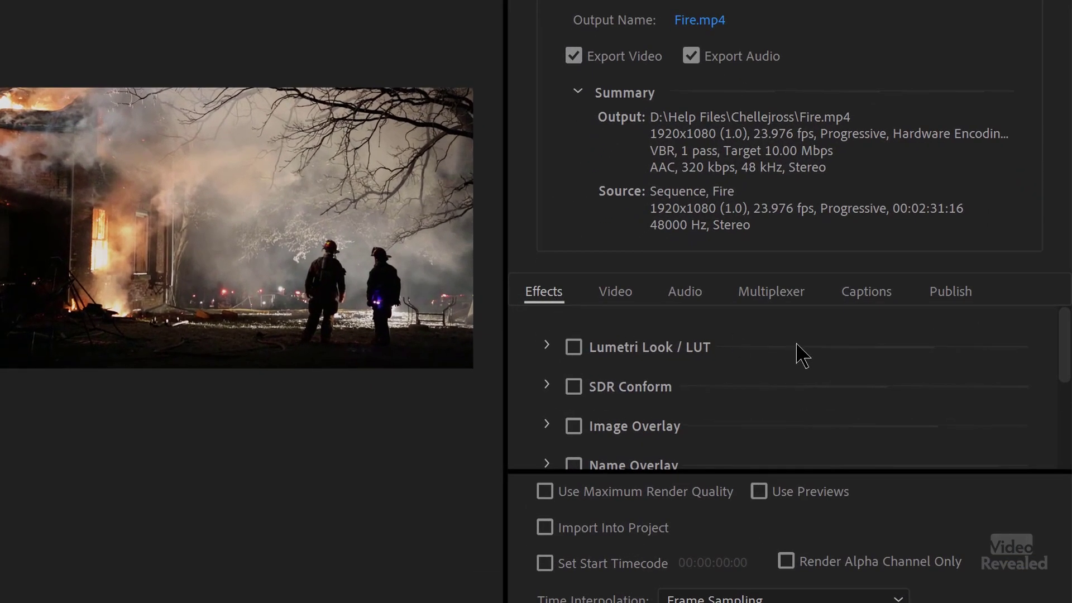
# Step: Expand and enable the Video Limiter among the export effects for the Fire sequence
pyautogui.scroll(-5, 802, 357)
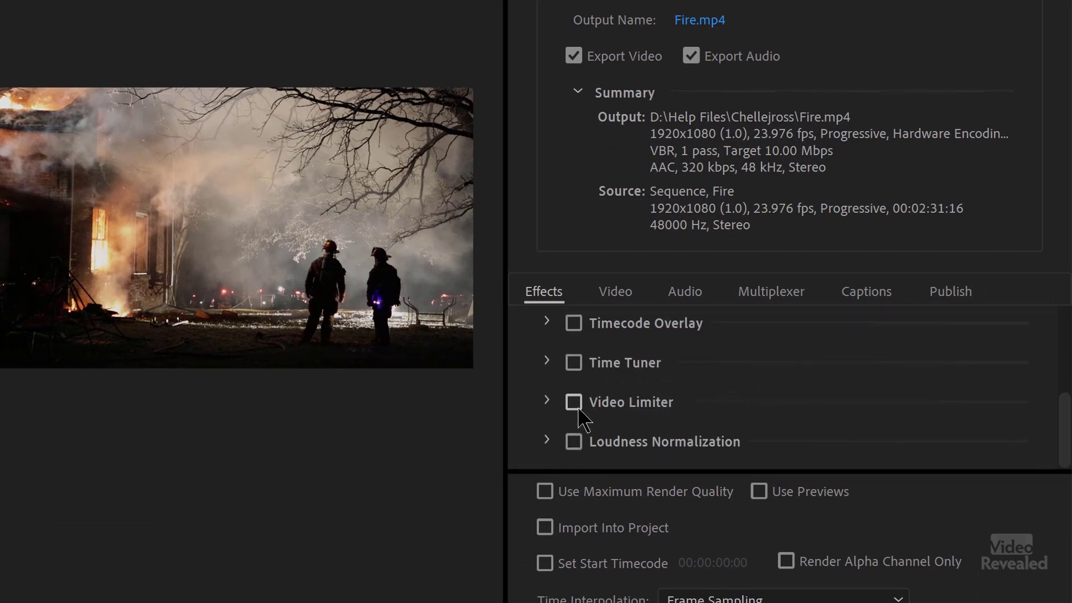
pyautogui.click(548, 401)
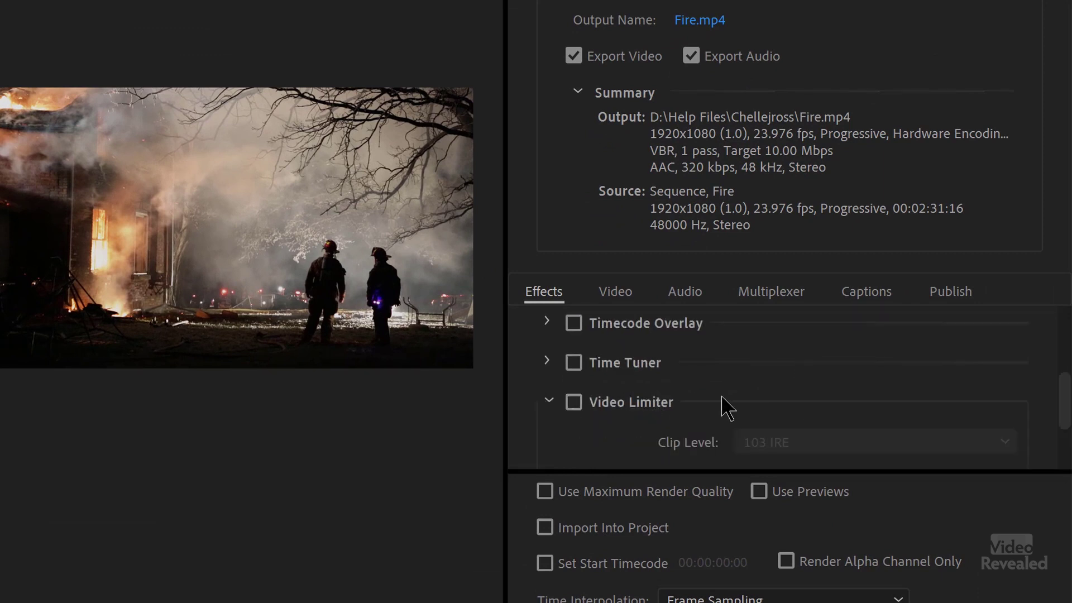
pyautogui.click(574, 403)
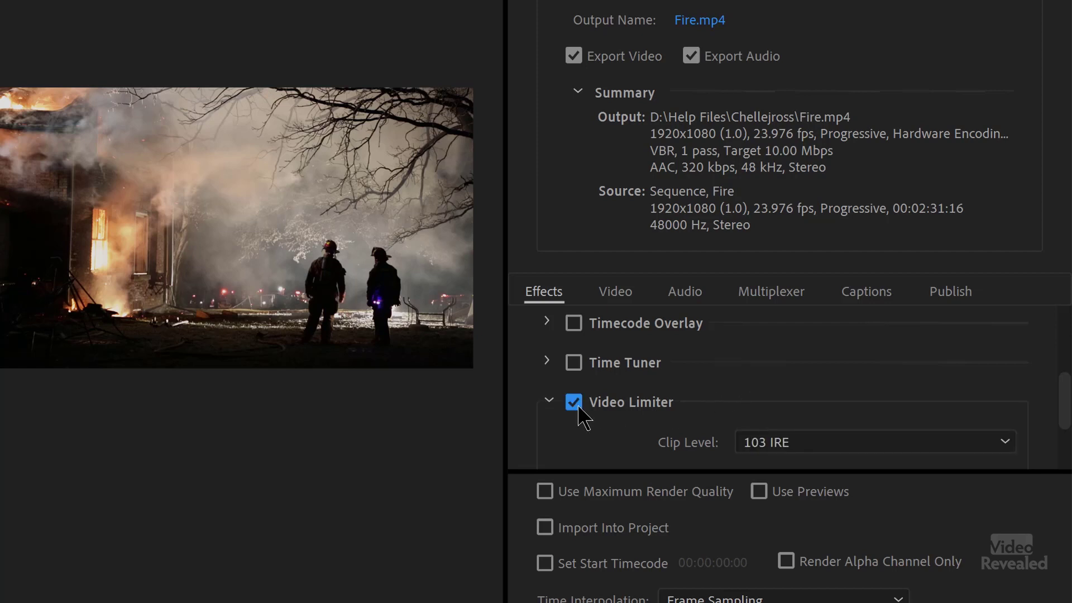
# Step: Try the 105 IRE (EBU R103 Preferred) clip level for the export's Video Limiter and set it back to 103 IRE
pyautogui.scroll(-1, 748, 414)
pyautogui.click(748, 395)
pyautogui.click(742, 413)
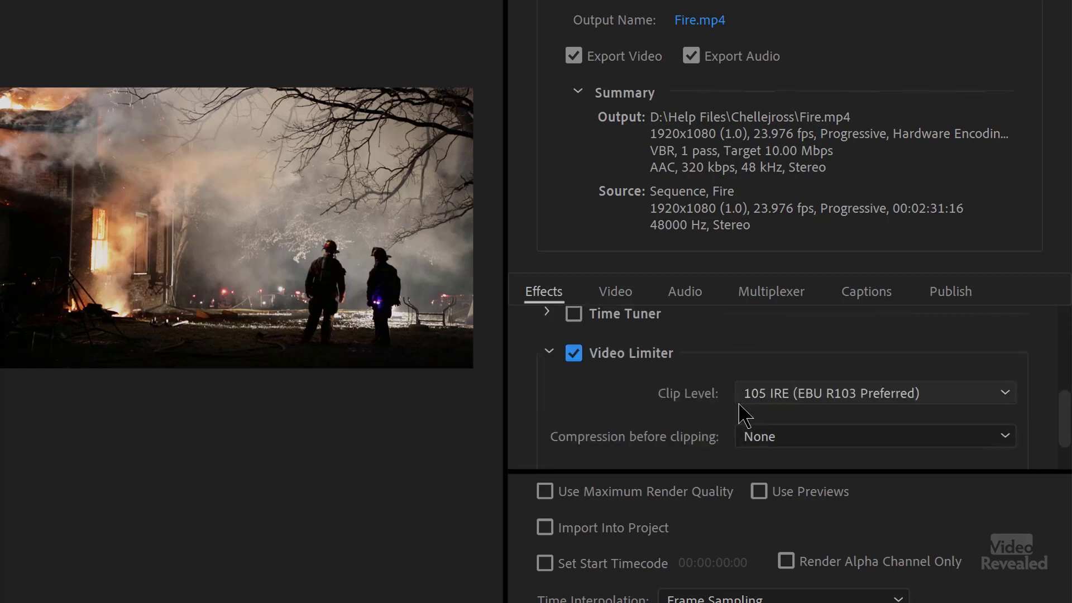
pyautogui.click(858, 393)
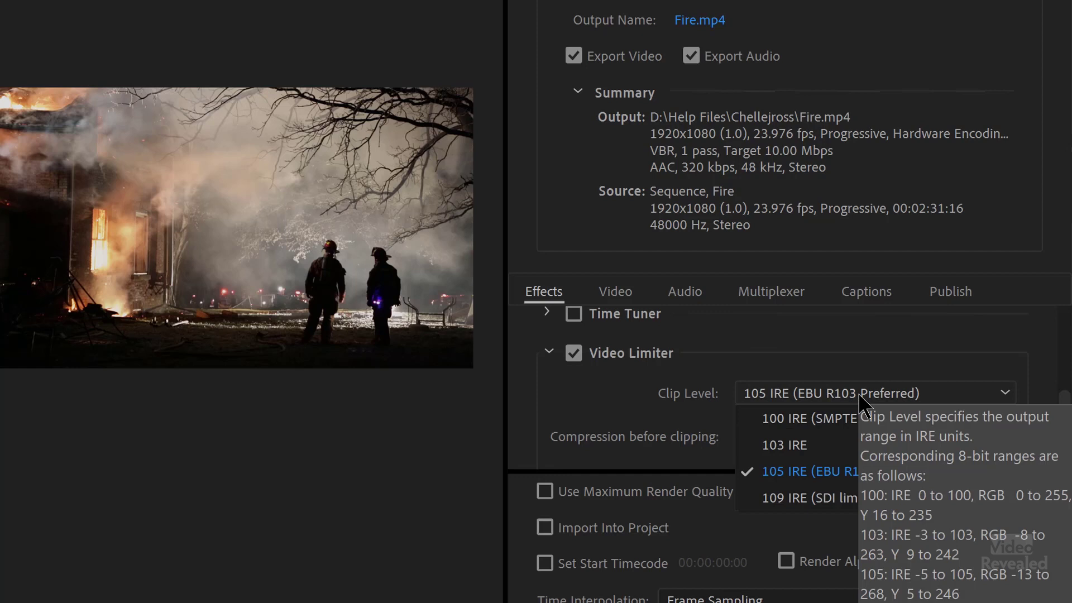
pyautogui.click(827, 445)
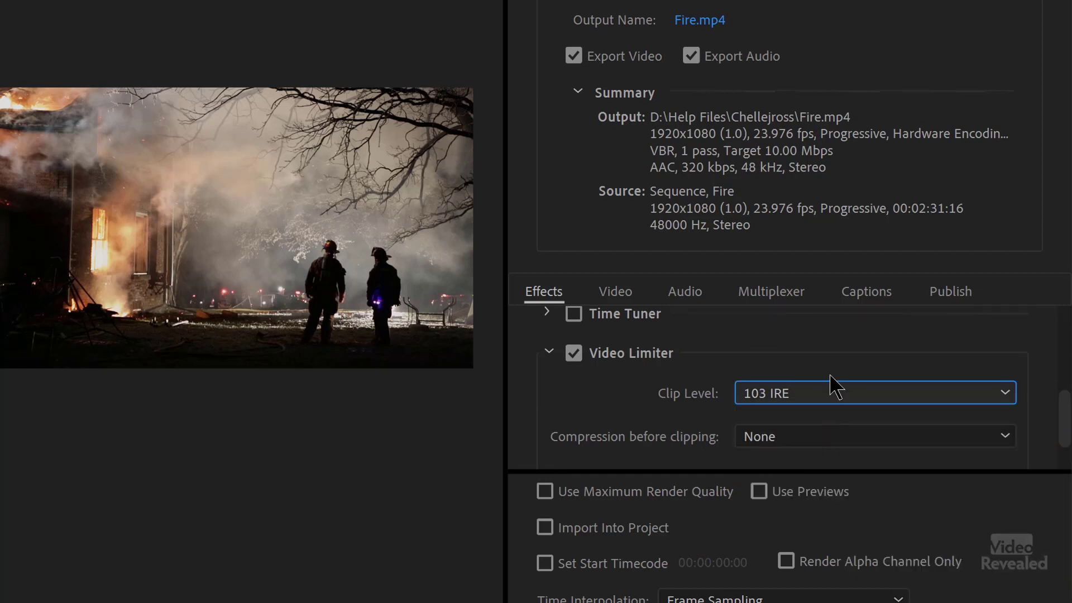
# Step: Review the export limiter's compression before clipping options, leave it at None, and disable the Video Limiter
pyautogui.scroll(-1, 923, 324)
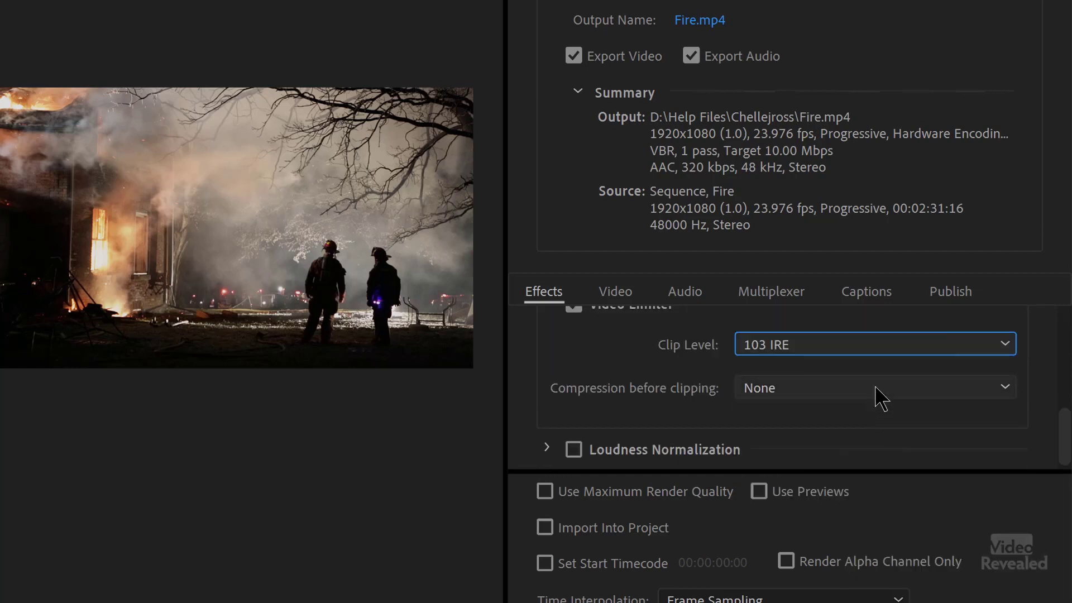
pyautogui.click(876, 387)
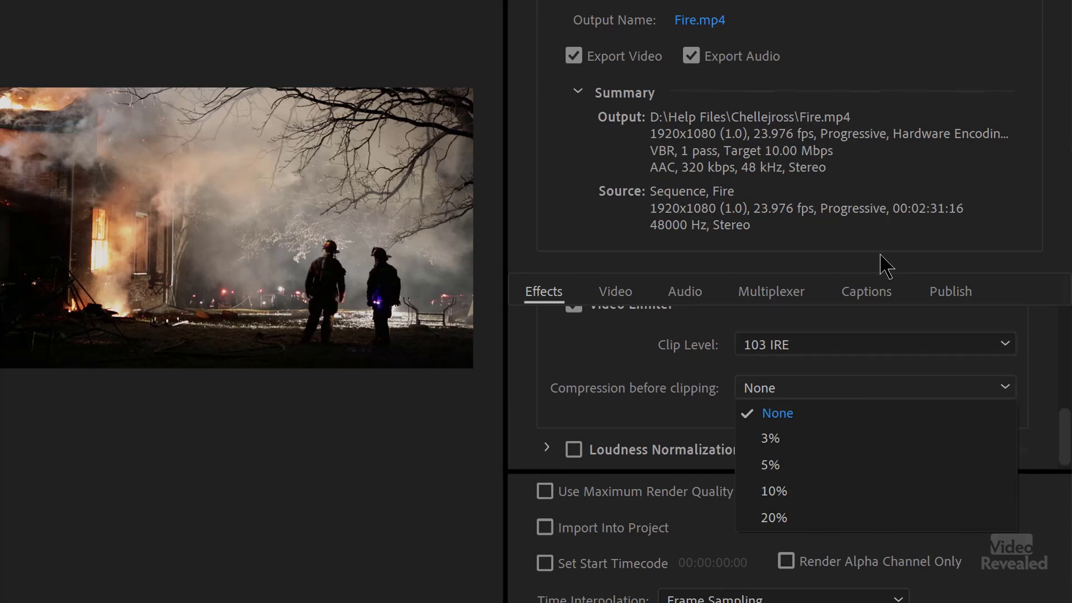
pyautogui.click(865, 346)
pyautogui.scroll(-1, 655, 395)
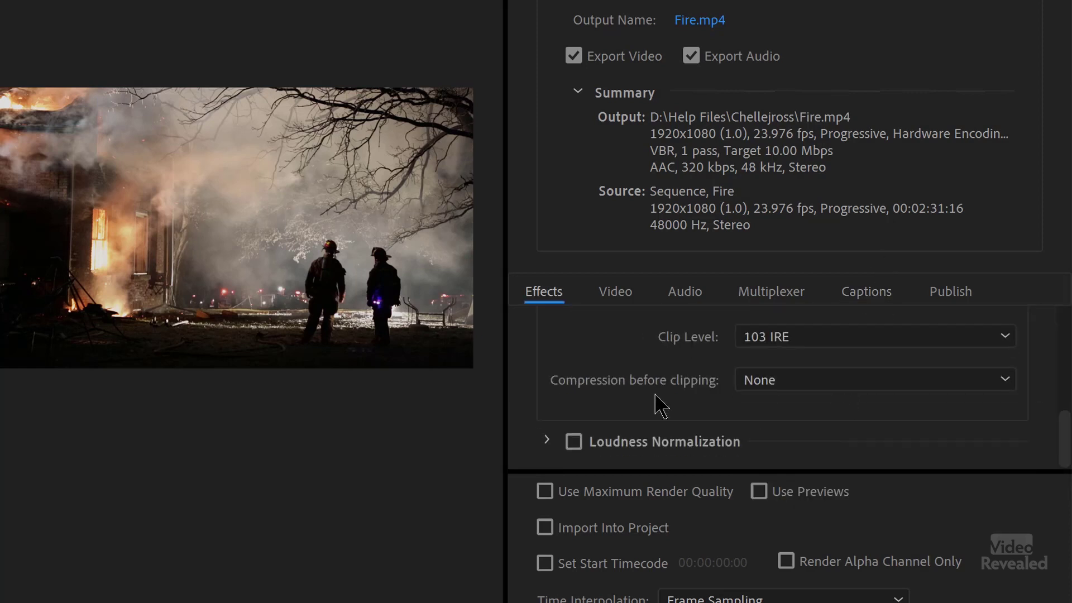
pyautogui.scroll(1, 692, 368)
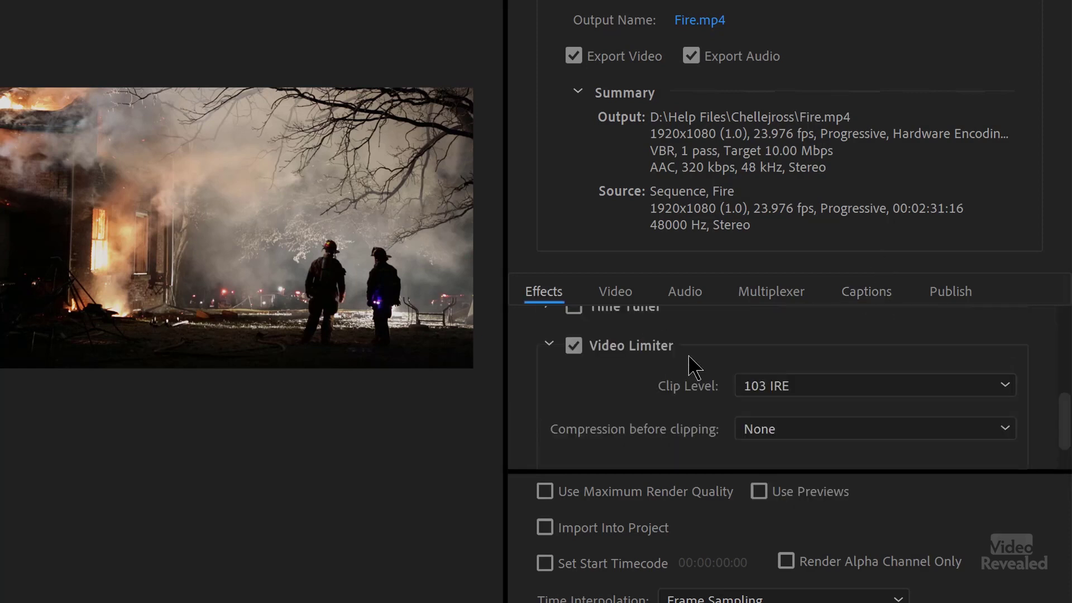
pyautogui.scroll(-1, 692, 371)
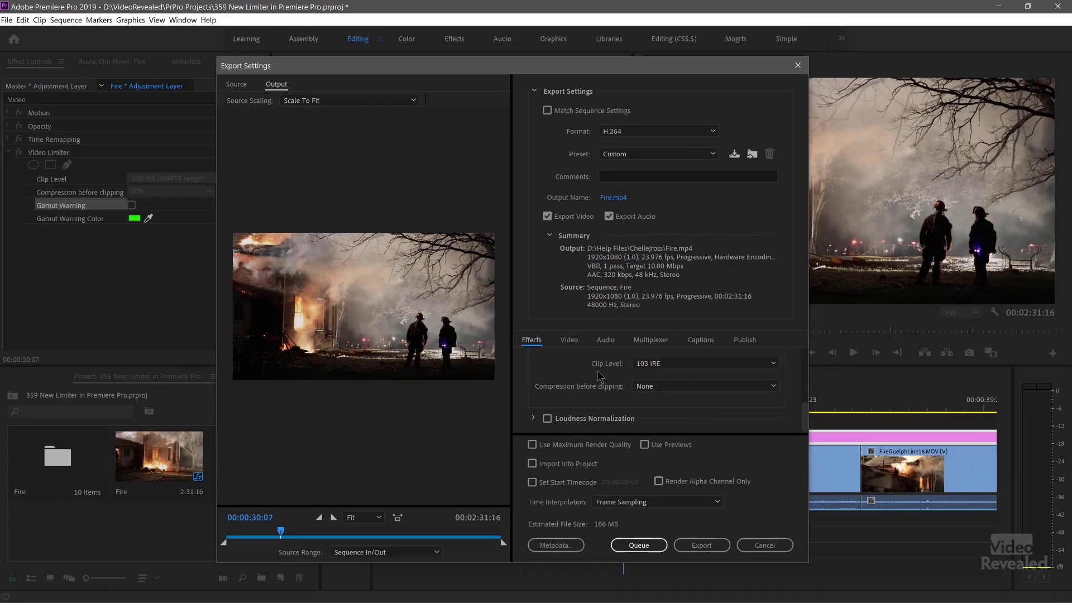
pyautogui.scroll(1, 670, 351)
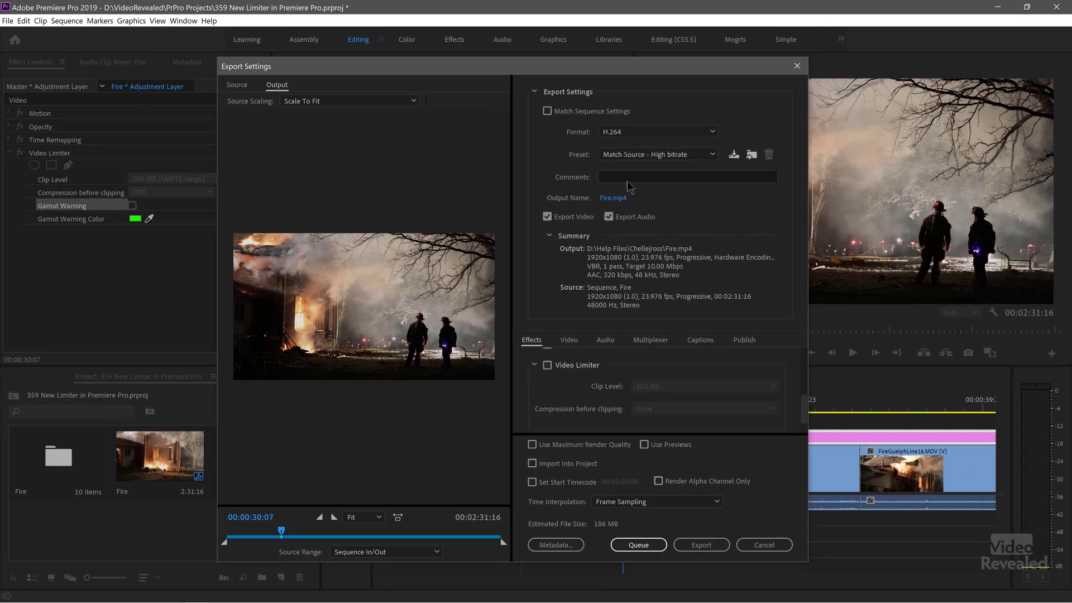
# Step: Set the export format to AS-11 and enable the Video Limiter export effect with 5% compression before clipping
pyautogui.click(641, 132)
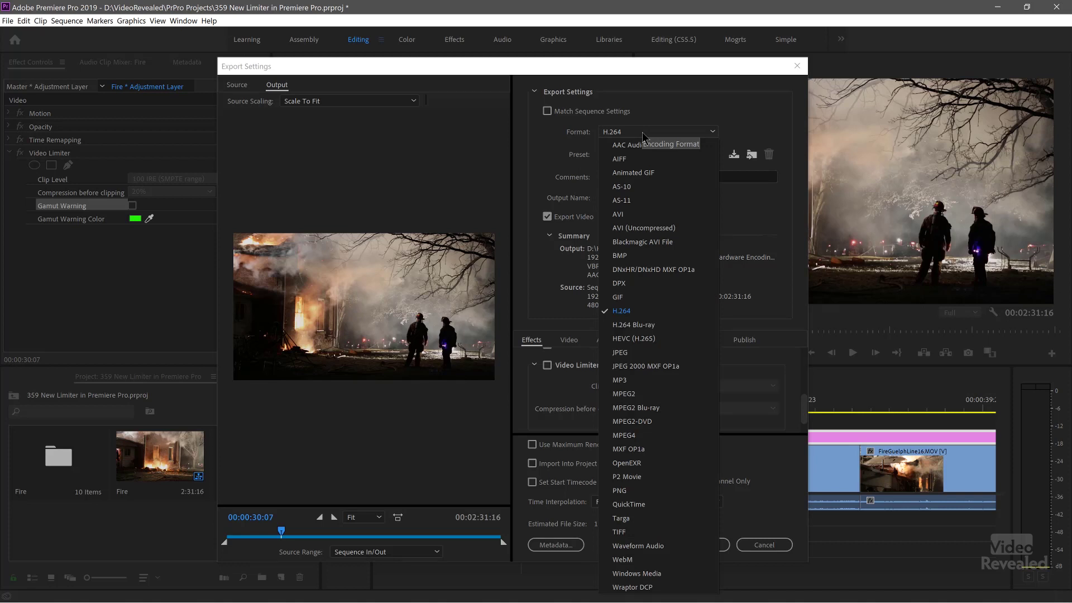
pyautogui.click(643, 202)
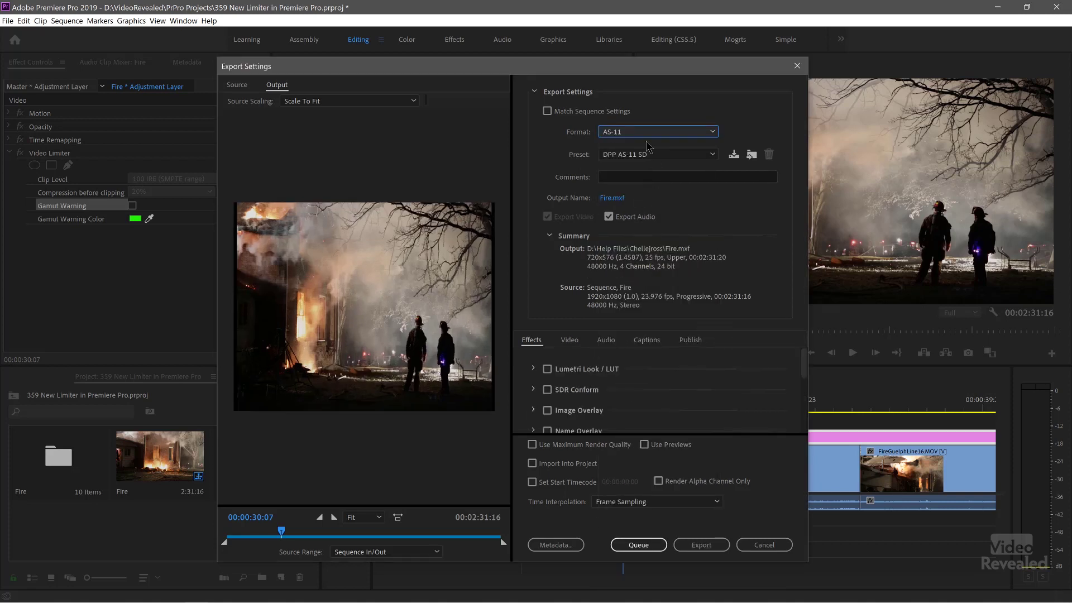
pyautogui.scroll(-5, 769, 381)
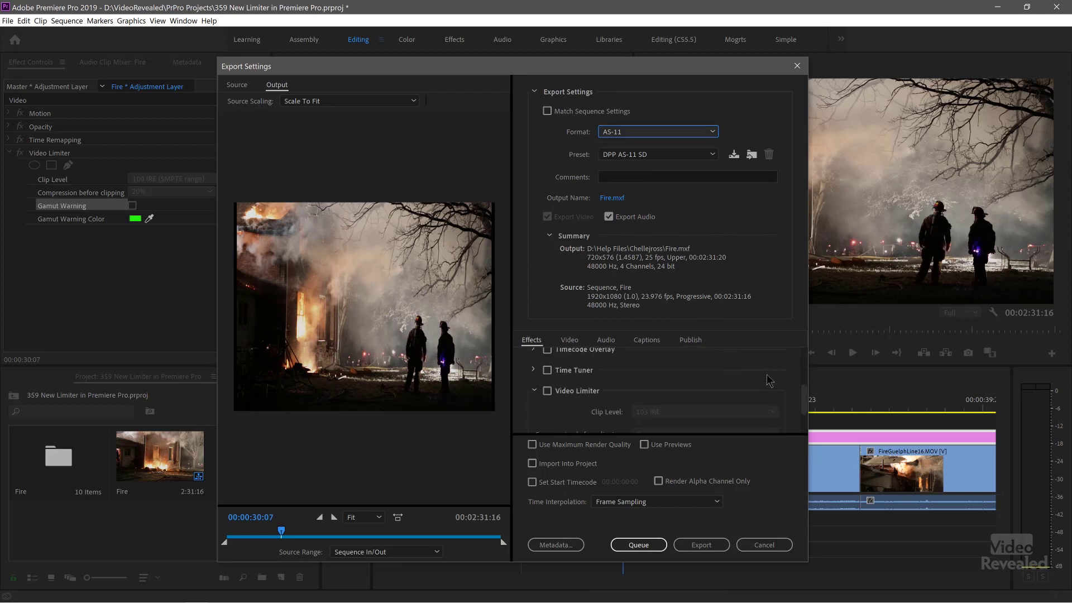
pyautogui.click(548, 391)
pyautogui.scroll(-1, 710, 385)
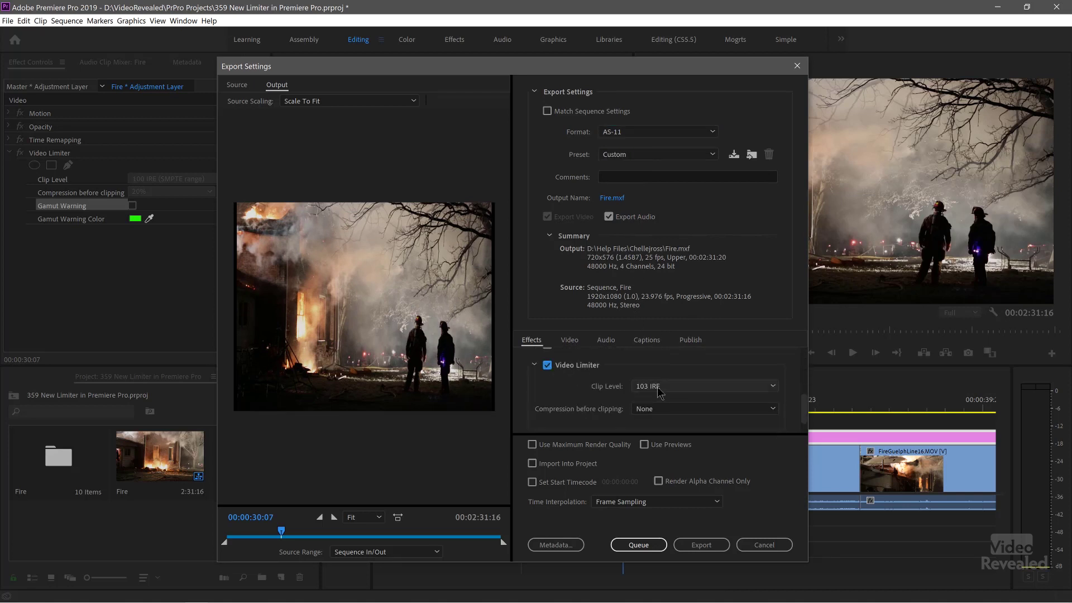
pyautogui.click(689, 410)
pyautogui.click(677, 450)
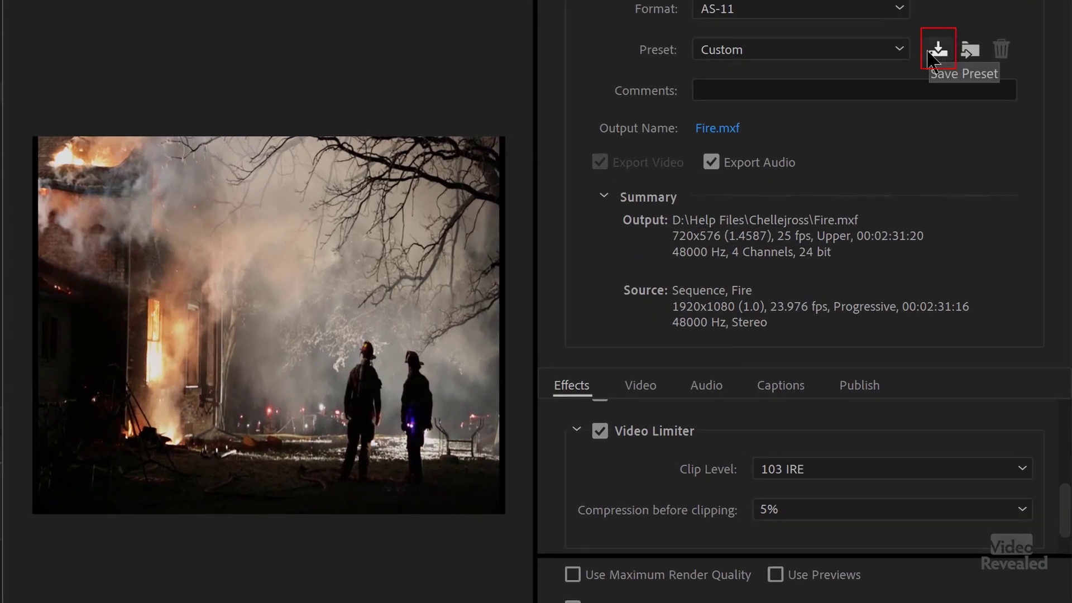
# Step: Save the customised AS-11 export settings as a new preset
pyautogui.click(936, 51)
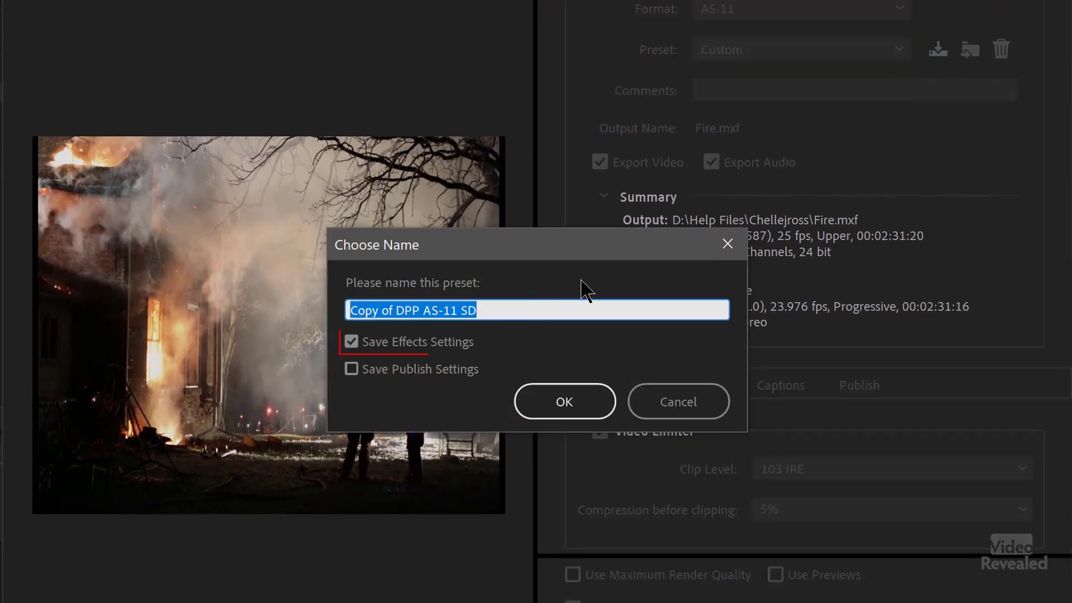